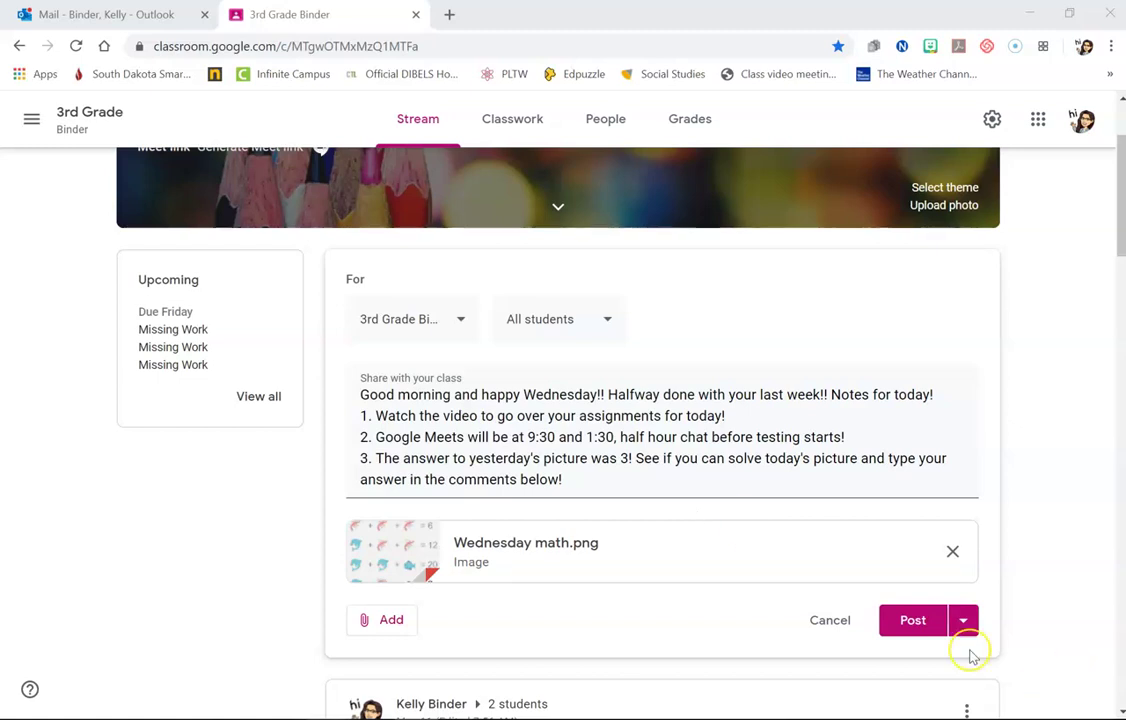
Save the Wednesday announcement with the math image as a draft
{"action": "left_click", "coordinate": [963, 620]}
{"action": "left_click", "coordinate": [937, 682]}
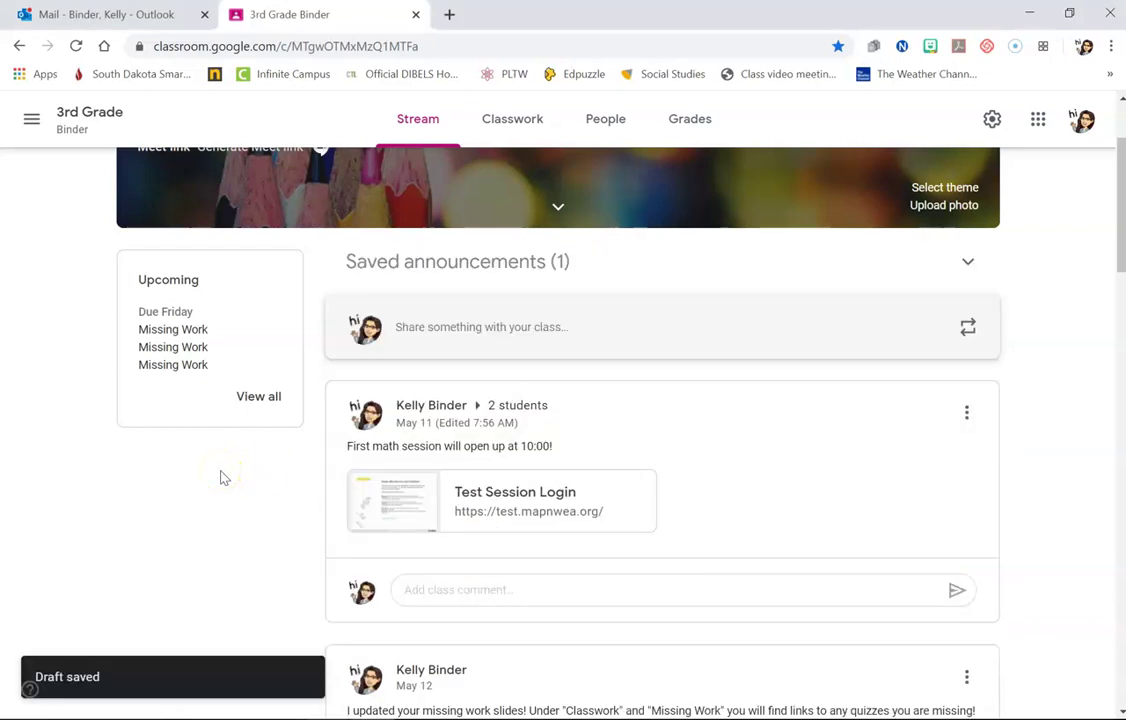
{"action": "scroll", "coordinate": [224, 478], "scroll_direction": "up", "scroll_amount": 2}
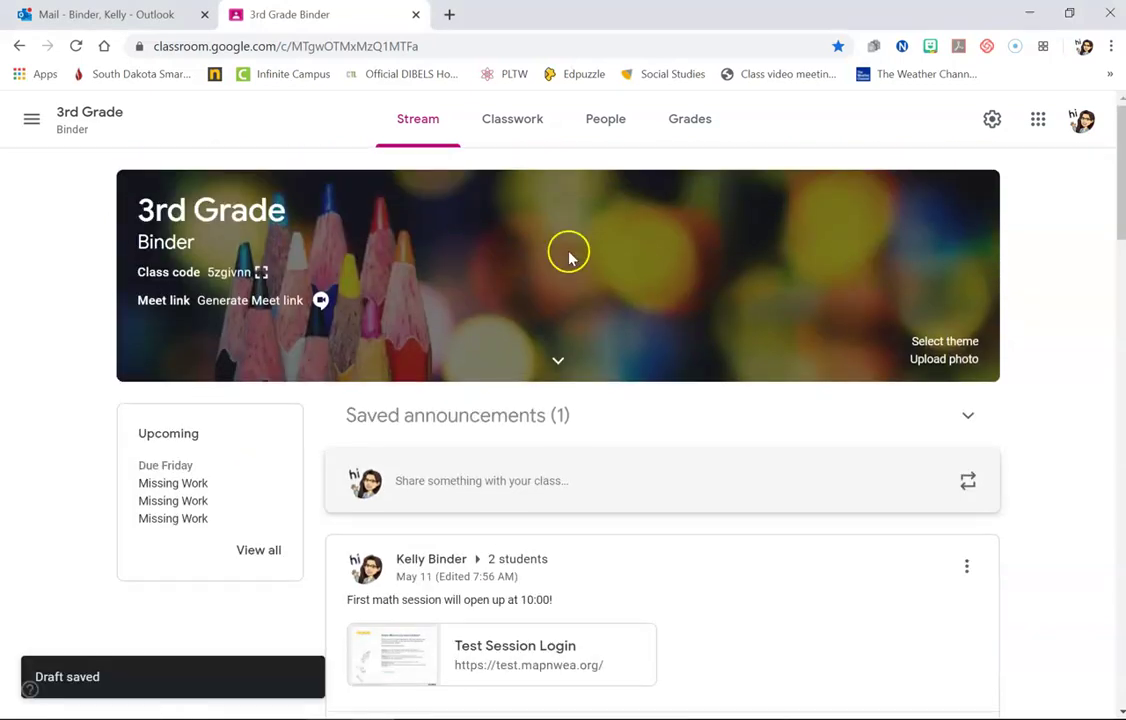
On Classwork, expand the Science assignment to reveal its PLTW Slides attachment
{"action": "left_click", "coordinate": [506, 116]}
{"action": "scroll", "coordinate": [568, 427], "scroll_direction": "down", "scroll_amount": 5}
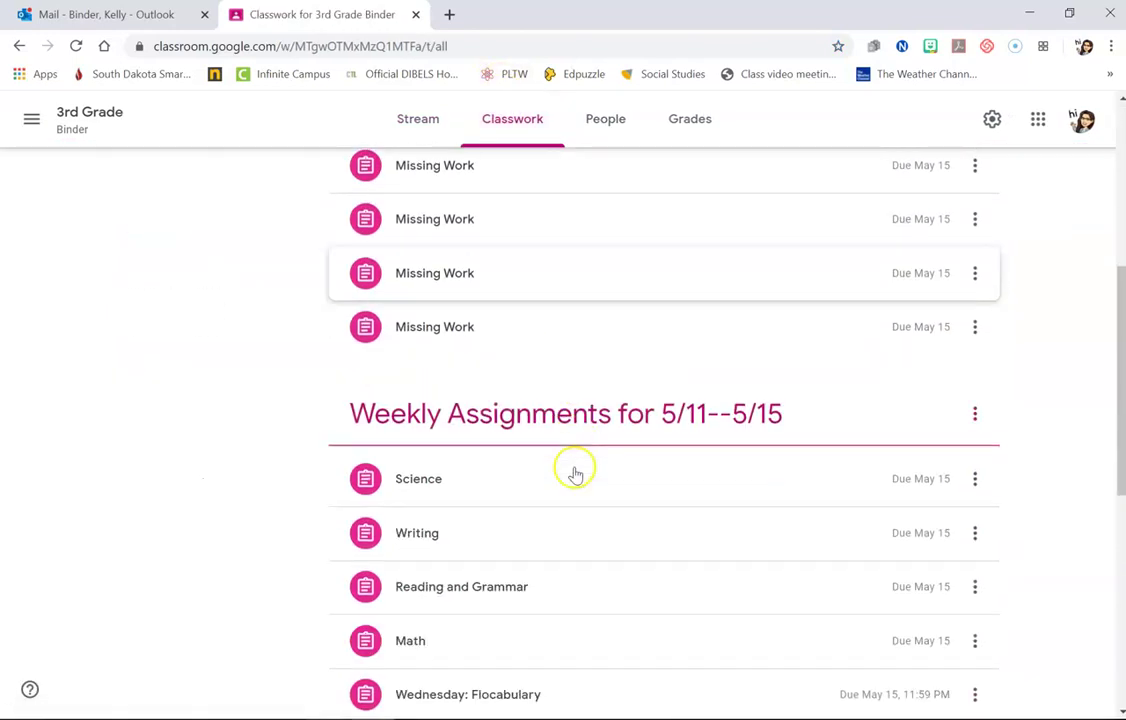
{"action": "scroll", "coordinate": [573, 470], "scroll_direction": "down", "scroll_amount": 3}
{"action": "scroll", "coordinate": [484, 312], "scroll_direction": "up", "scroll_amount": 1}
{"action": "left_click", "coordinate": [430, 286]}
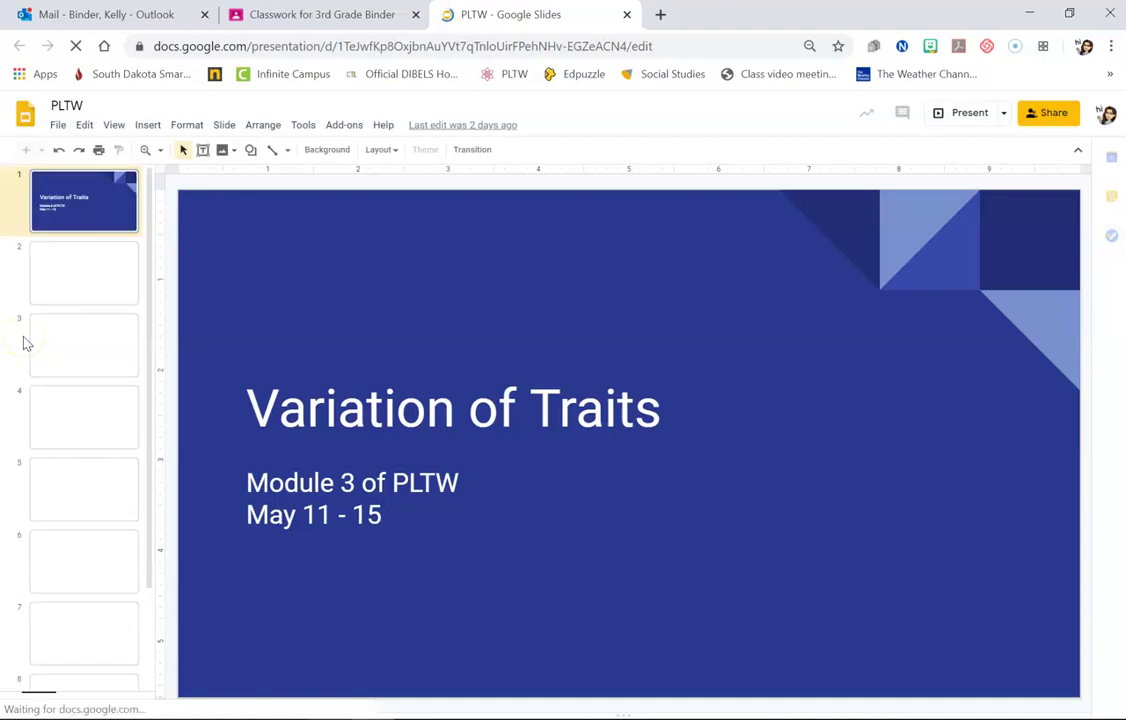
Step from the Scenario 6 traits slide to the Introduction to Punnett Squares slide
{"action": "left_click", "coordinate": [27, 343]}
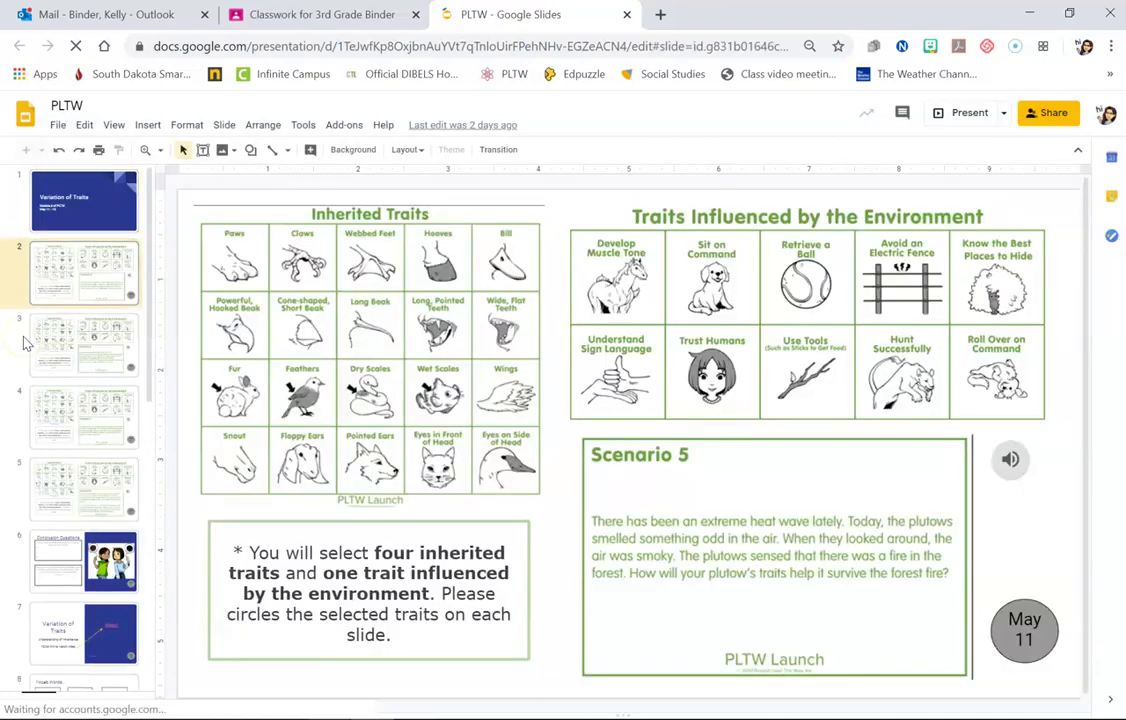
{"action": "key", "text": "Down"}
{"action": "key", "text": "Down"}
{"action": "key", "text": "Down"}
{"action": "key", "text": "Down"}
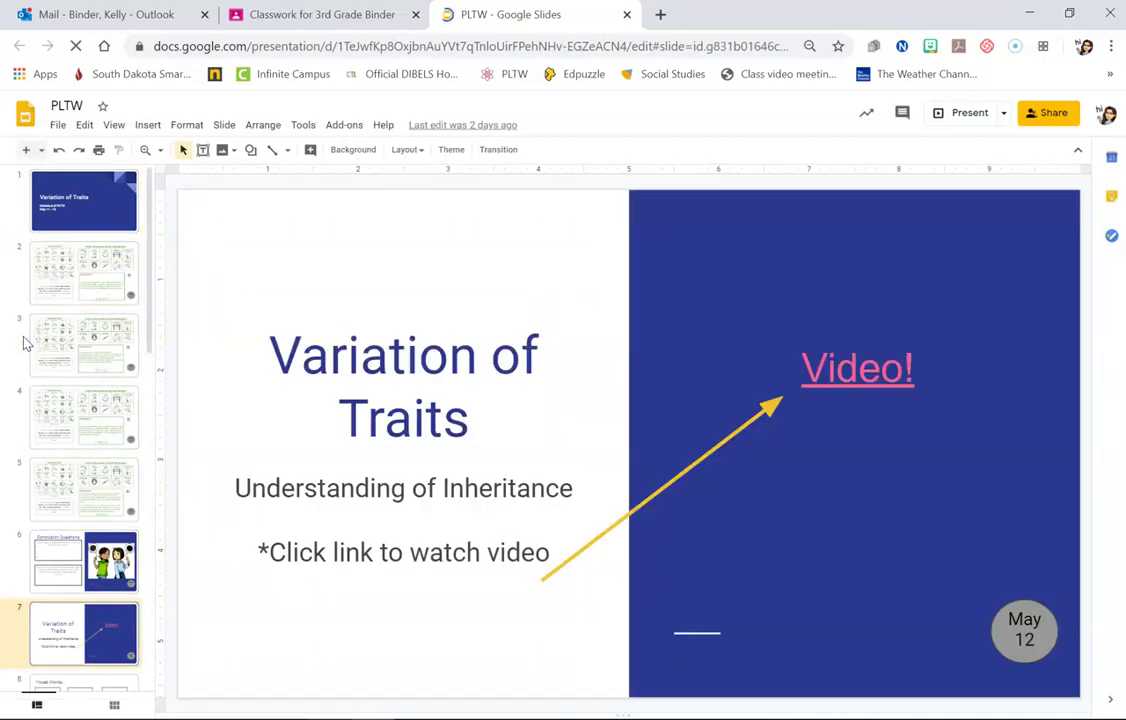
{"action": "key", "text": "Down"}
{"action": "key", "text": "Down"}
{"action": "key", "text": "Down"}
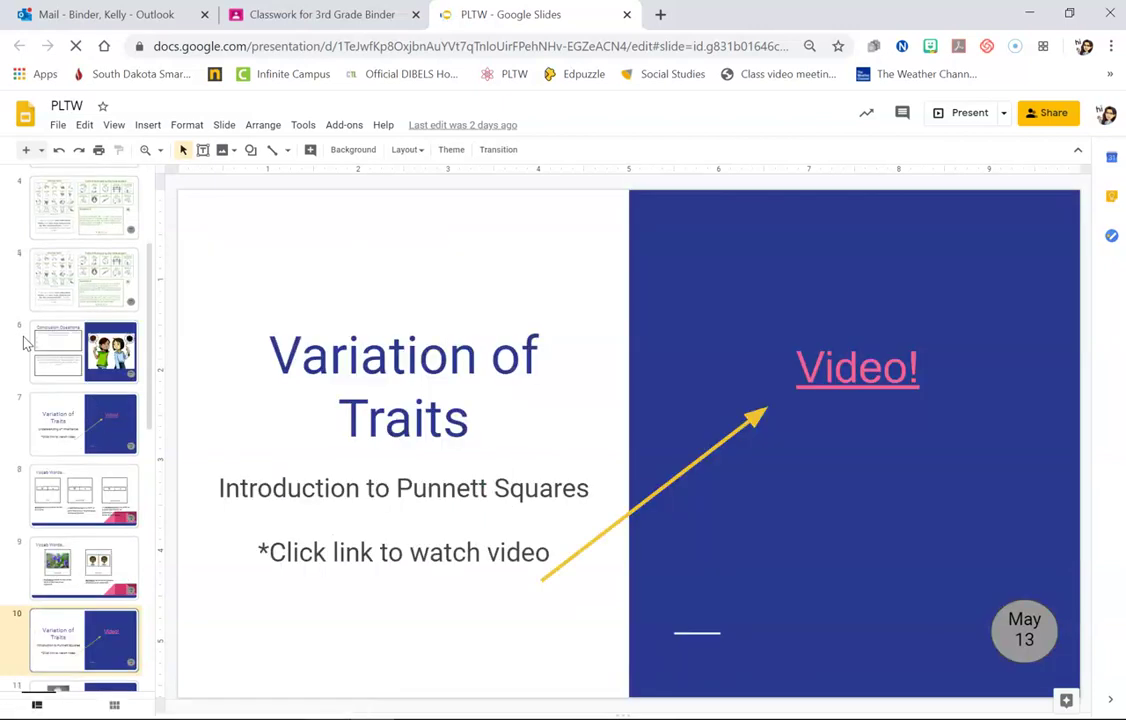
{"action": "key", "text": "Up"}
{"action": "key", "text": "Down"}
Move back and forth between the Gregor Mendel and Punnett square slides
{"action": "key", "text": "Down"}
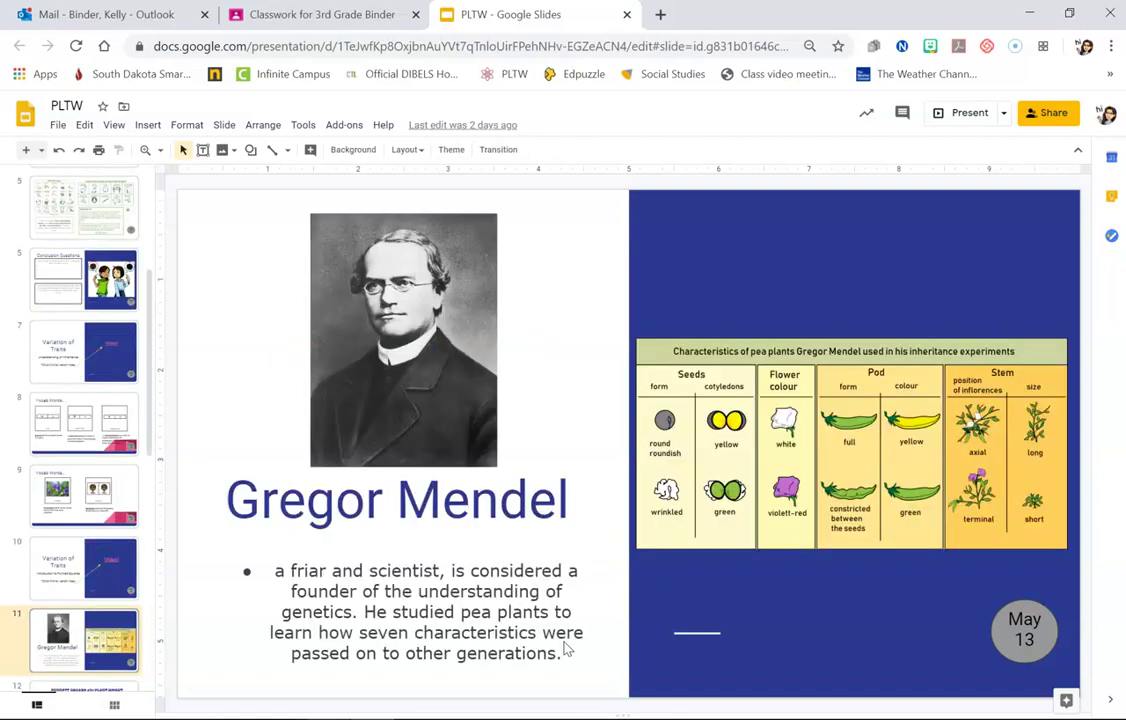
{"action": "key", "text": "Down"}
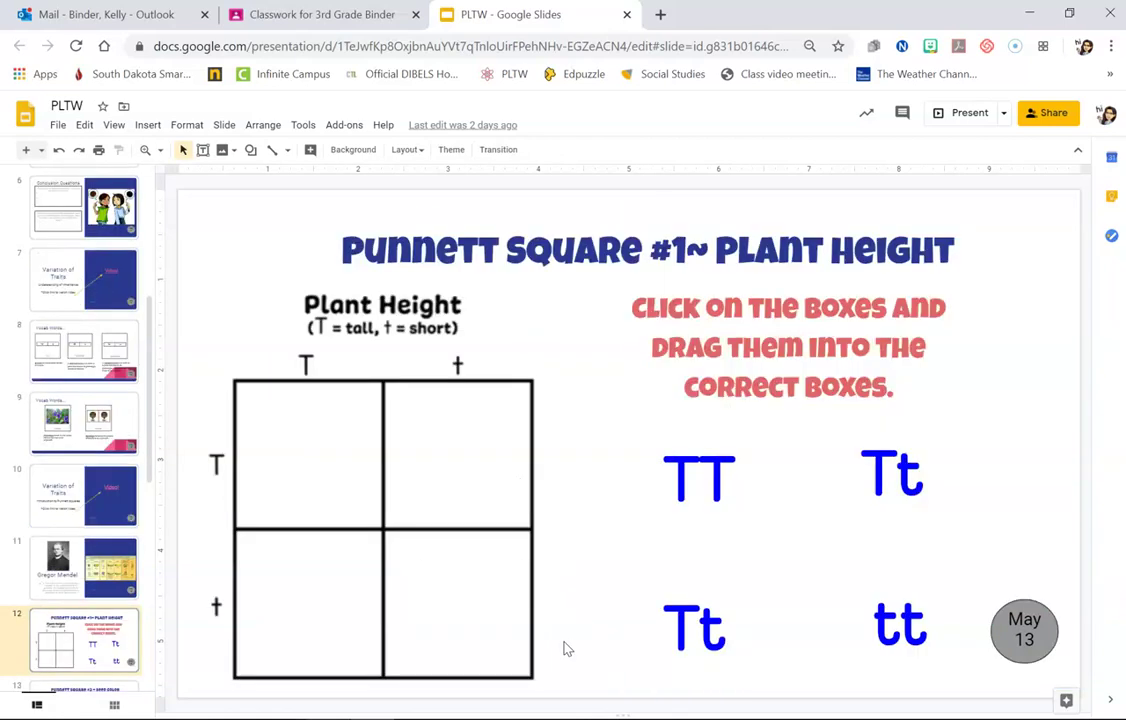
{"action": "key", "text": "Down"}
{"action": "key", "text": "Down"}
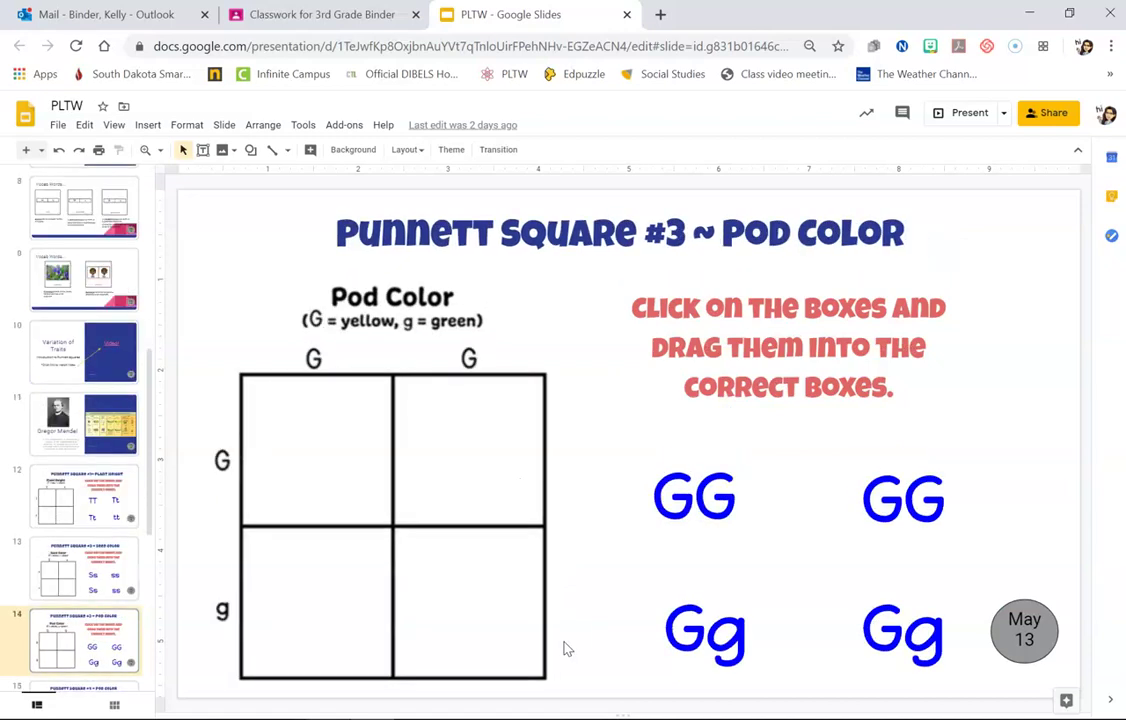
{"action": "key", "text": "Down"}
{"action": "key", "text": "Down"}
{"action": "key", "text": "Down"}
{"action": "key", "text": "Down"}
{"action": "key", "text": "Down"}
{"action": "key", "text": "Down"}
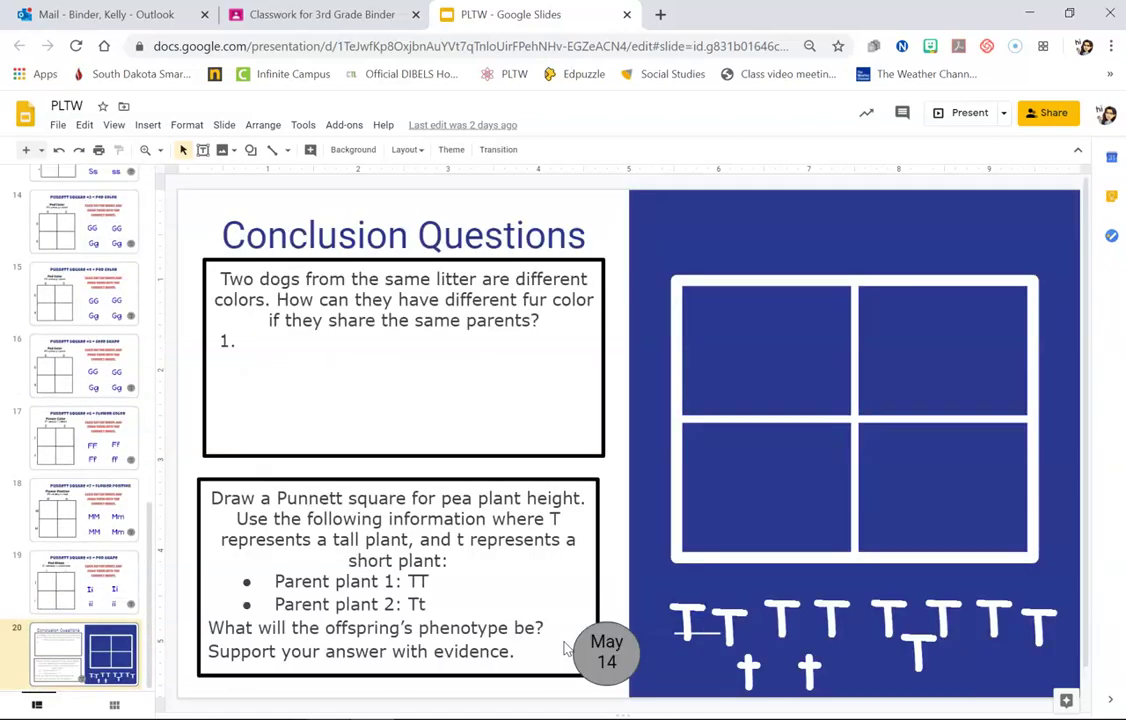
{"action": "key", "text": "Up"}
{"action": "key", "text": "Up"}
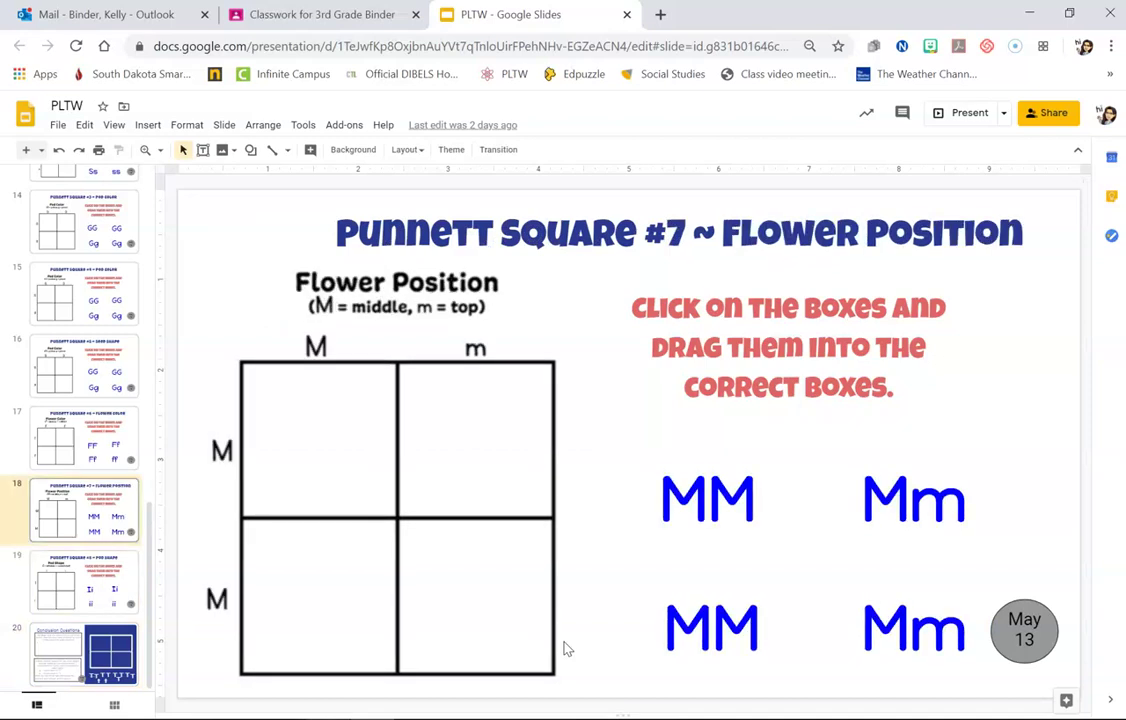
{"action": "key", "text": "Up"}
{"action": "key", "text": "Up"}
{"action": "key", "text": "Up"}
{"action": "key", "text": "Up"}
{"action": "key", "text": "Up"}
{"action": "key", "text": "Up"}
{"action": "key", "text": "Up"}
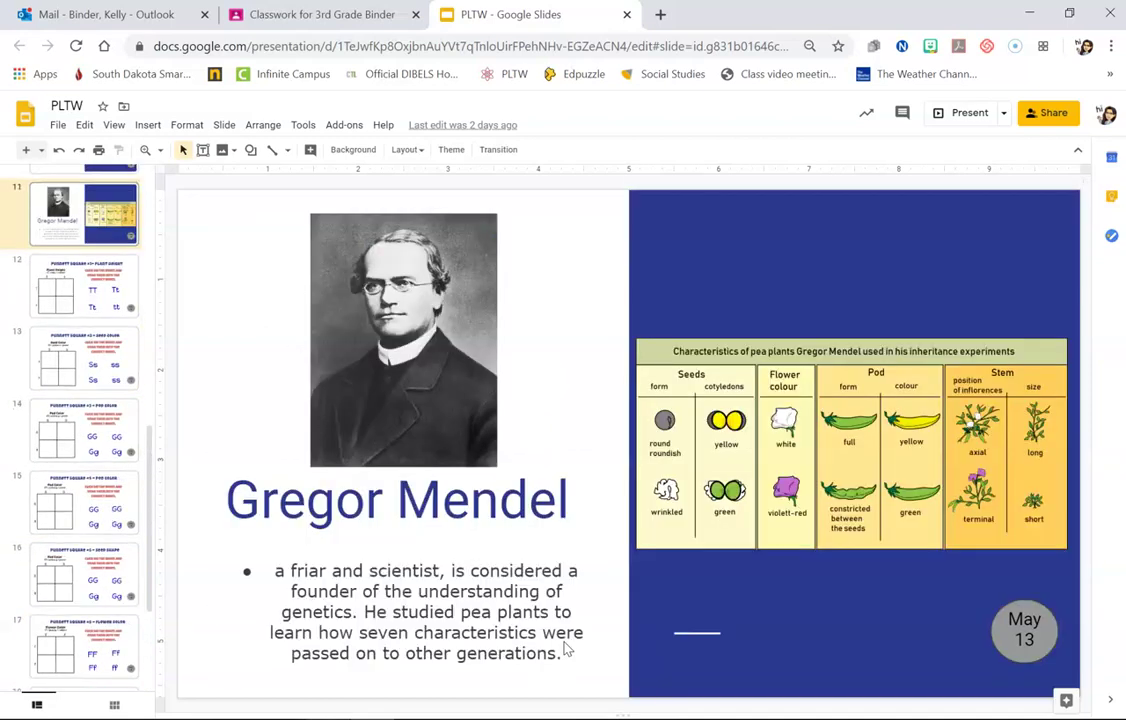
{"action": "key", "text": "Up"}
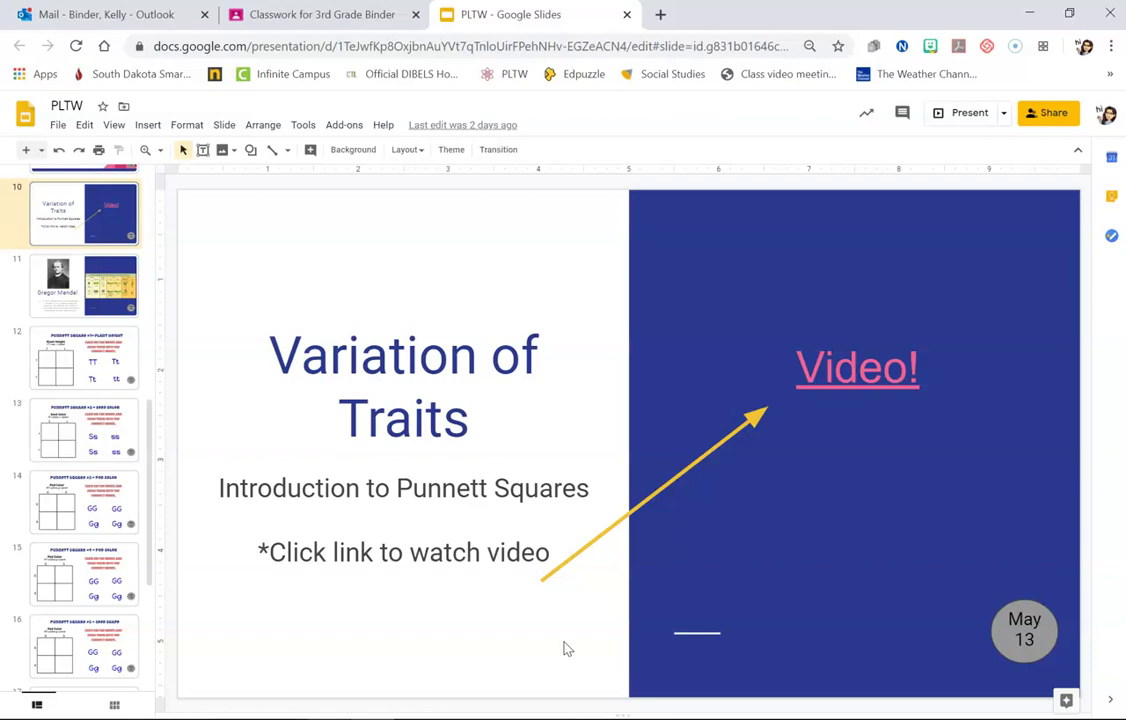
{"action": "key", "text": "Down"}
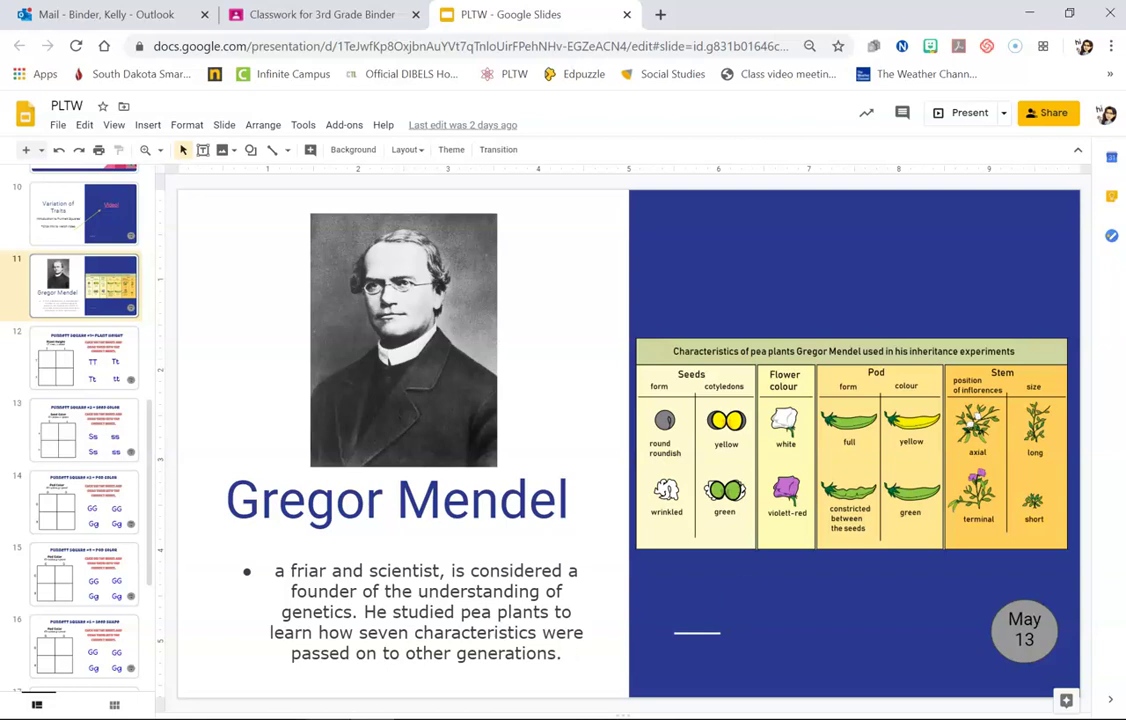
Nudge the TT answer box slightly left on the Punnett Square #1 Plant Height slide
{"action": "key", "text": "Down"}
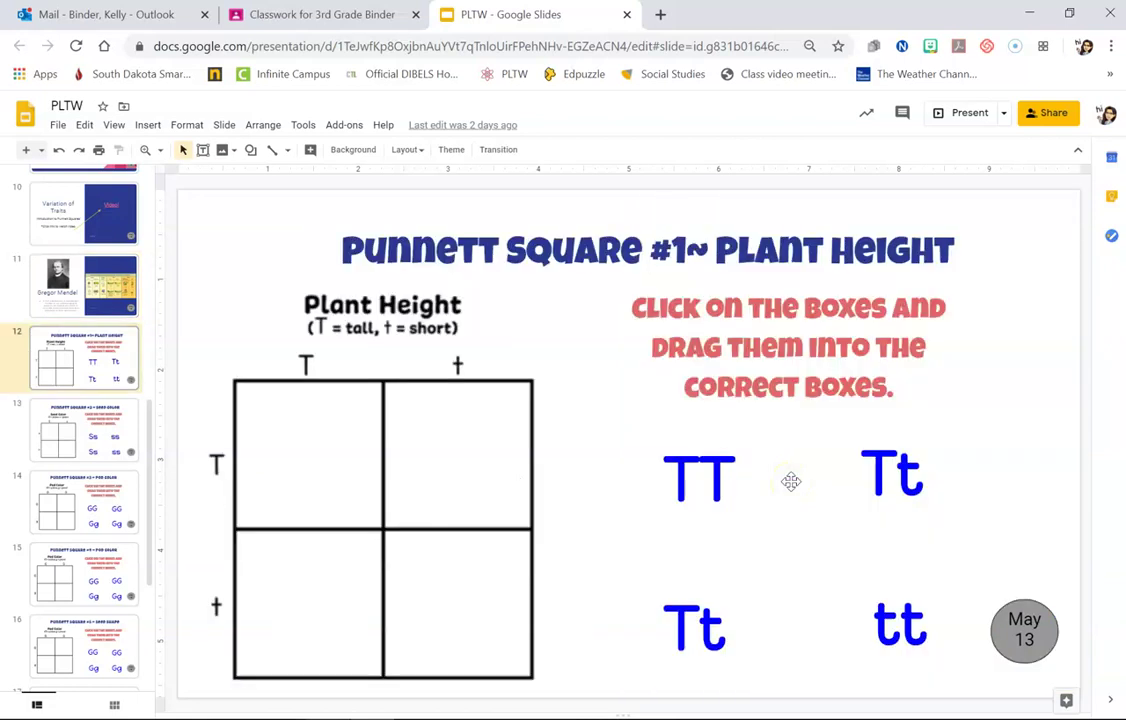
{"action": "left_click", "coordinate": [705, 465]}
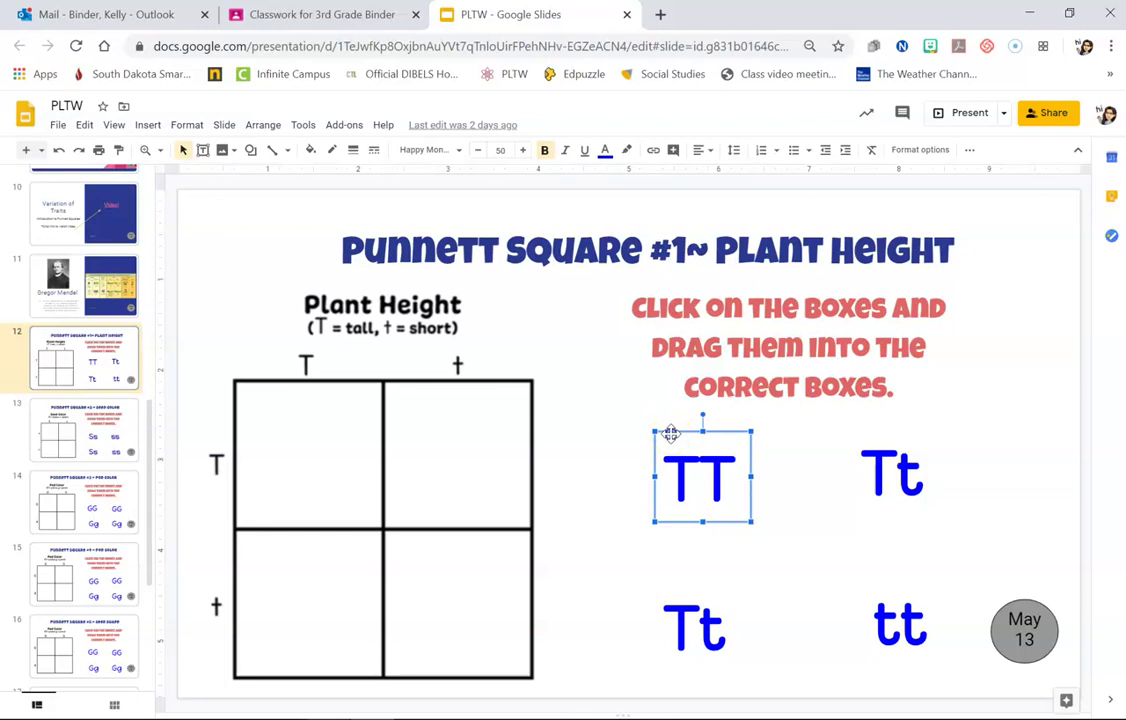
{"action": "mouse_move", "coordinate": [671, 432]}
{"action": "left_mouse_down"}
{"action": "mouse_move", "coordinate": [281, 435]}
{"action": "mouse_move", "coordinate": [289, 560]}
{"action": "mouse_move", "coordinate": [432, 578]}
{"action": "mouse_move", "coordinate": [395, 418]}
{"action": "mouse_move", "coordinate": [299, 423]}
{"action": "mouse_move", "coordinate": [576, 448]}
{"action": "mouse_move", "coordinate": [699, 402]}
{"action": "mouse_move", "coordinate": [670, 432]}
{"action": "left_mouse_up"}
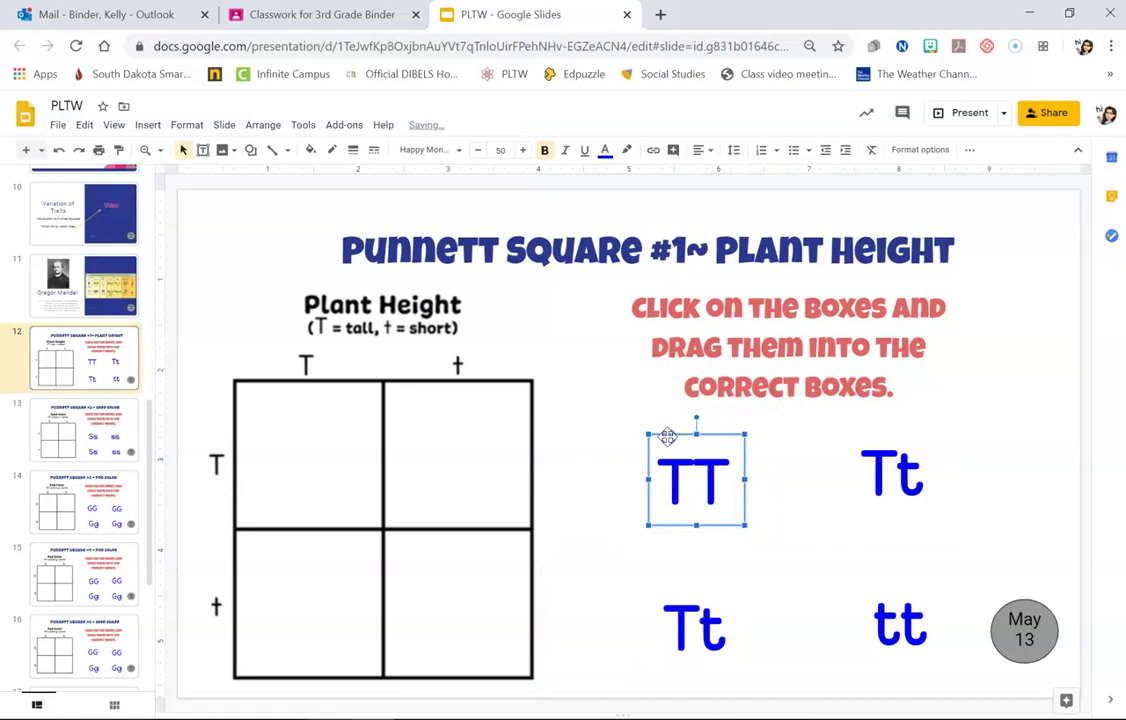
{"action": "left_click", "coordinate": [710, 493]}
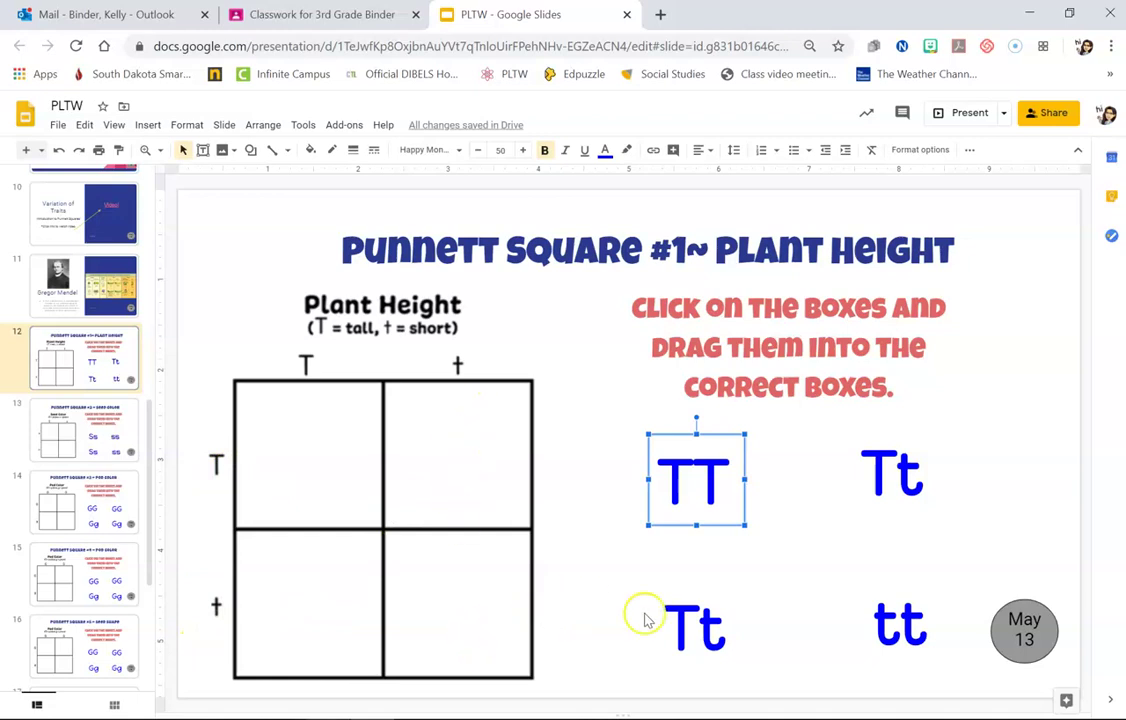
{"action": "left_click", "coordinate": [780, 568]}
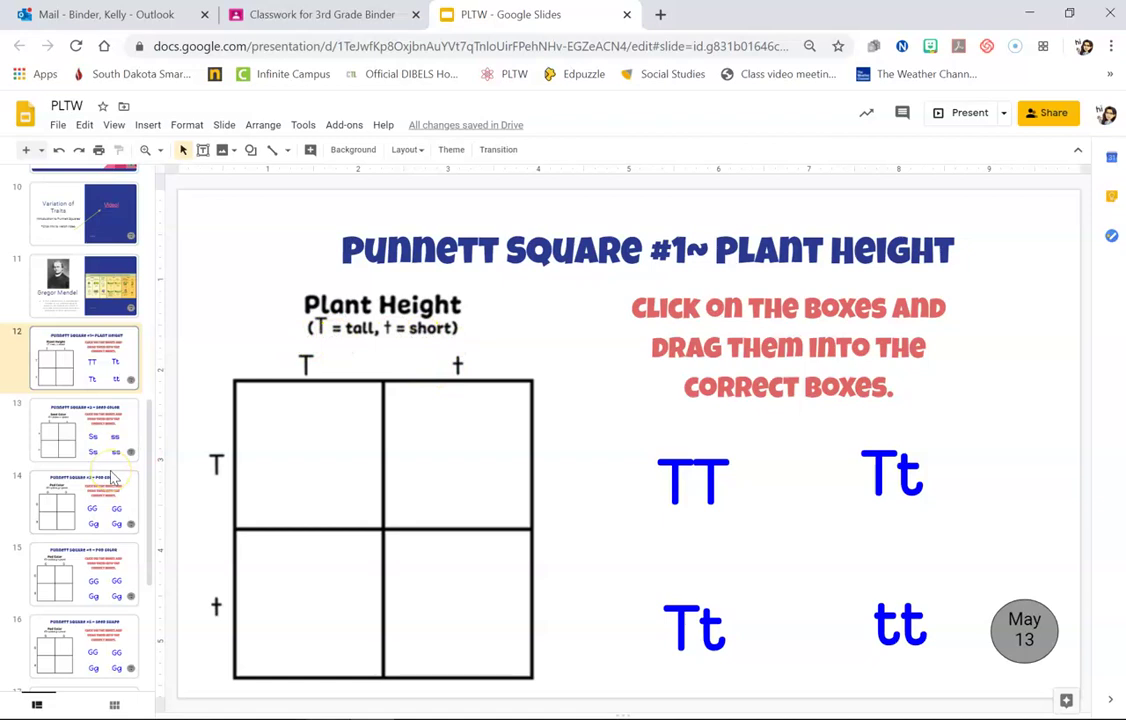
Review the Gregor Mendel, Punnett Square #1 and Pod Shape slides
{"action": "key", "text": "Up"}
{"action": "key", "text": "Up"}
{"action": "key", "text": "Down"}
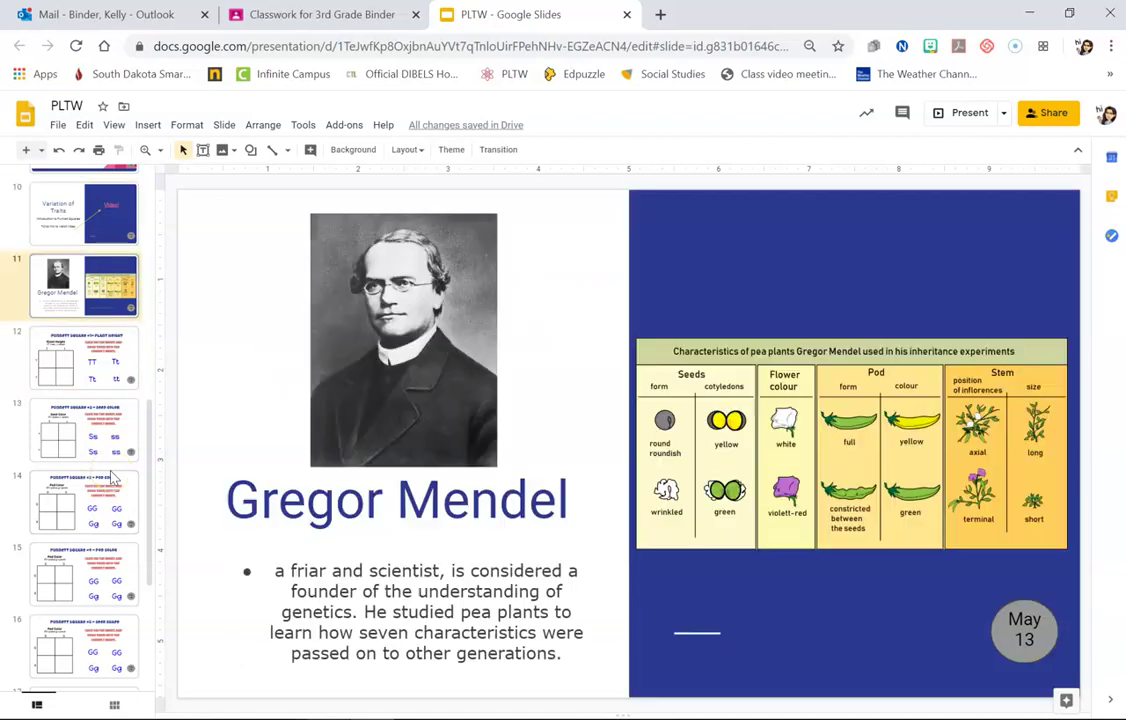
{"action": "key", "text": "Down"}
{"action": "key", "text": "Down"}
{"action": "key", "text": "Down"}
{"action": "key", "text": "Down"}
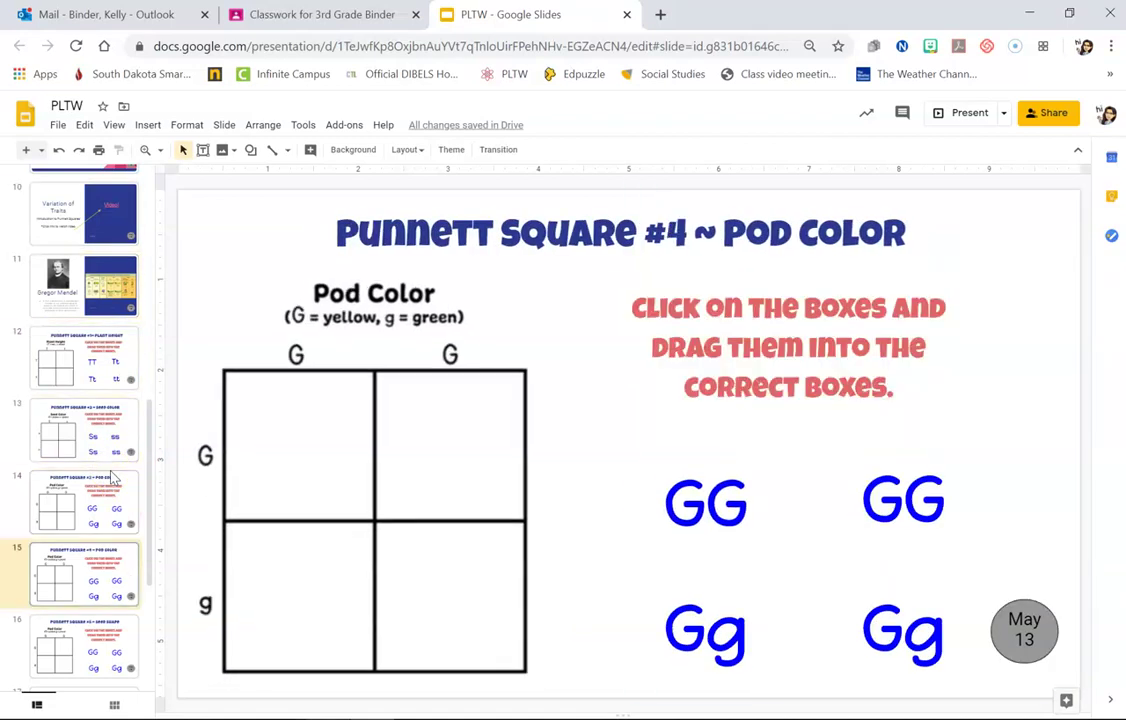
{"action": "key", "text": "Down"}
{"action": "key", "text": "Down"}
{"action": "key", "text": "Down"}
{"action": "key", "text": "Down"}
{"action": "key", "text": "Down"}
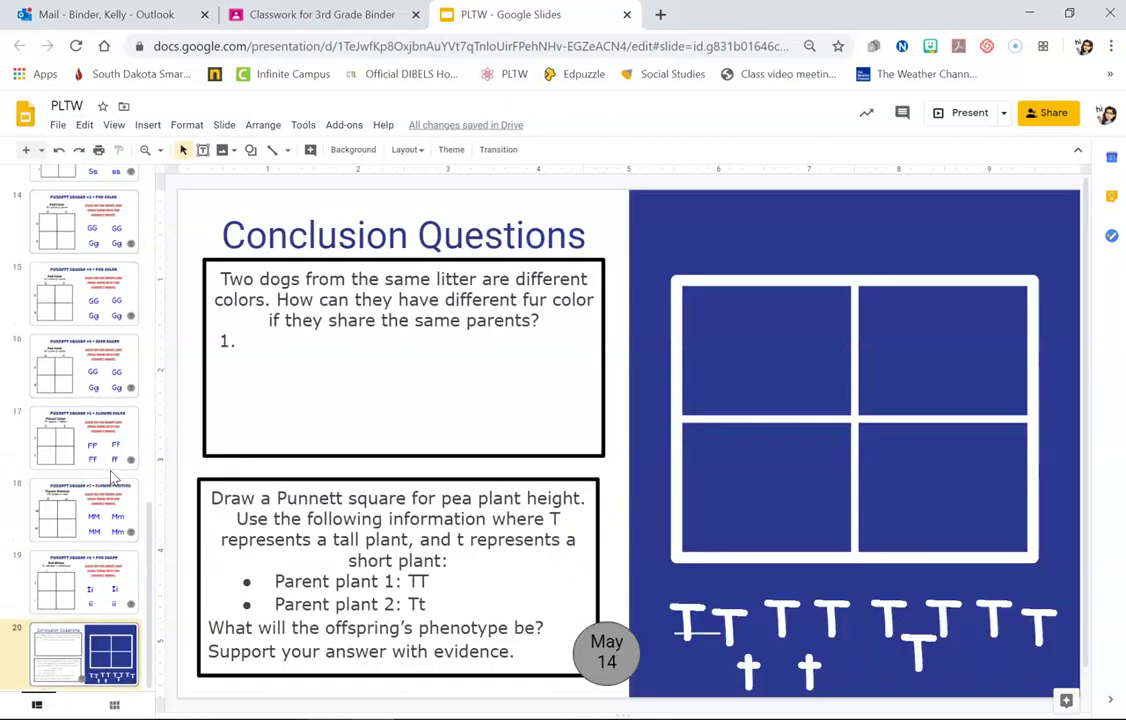
{"action": "key", "text": "Up"}
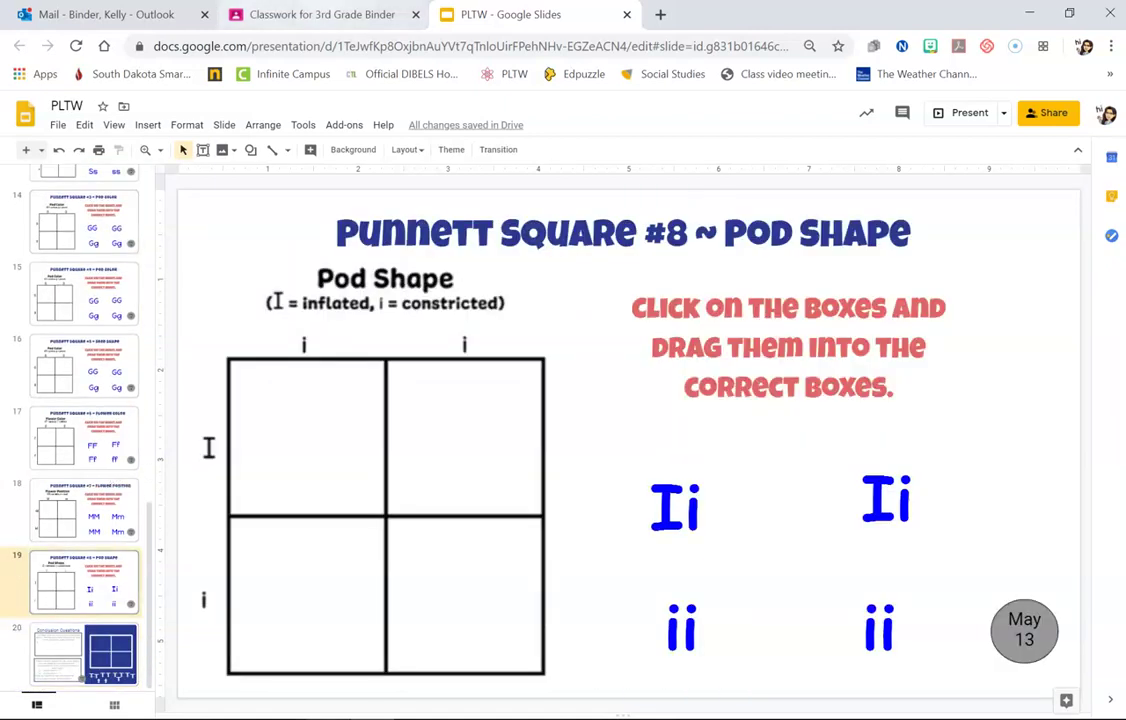
Back in Classroom, collapse Science and expand the Writing assignment
{"action": "left_click", "coordinate": [320, 14]}
{"action": "left_click", "coordinate": [500, 293]}
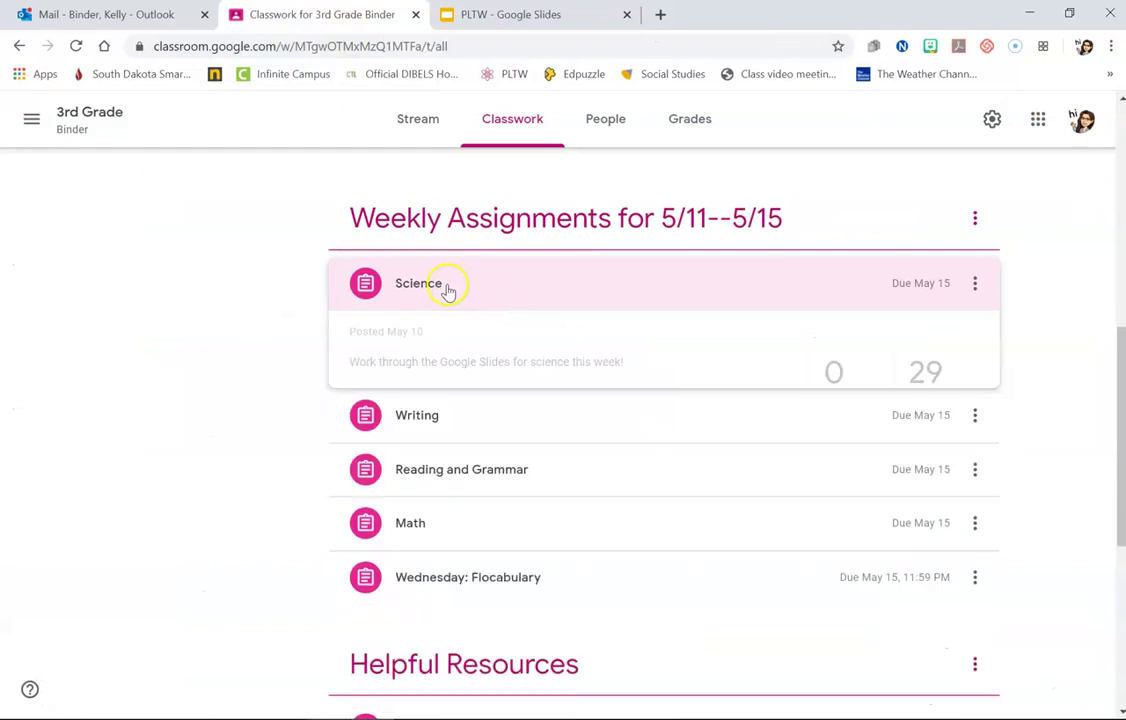
{"action": "left_click", "coordinate": [432, 340]}
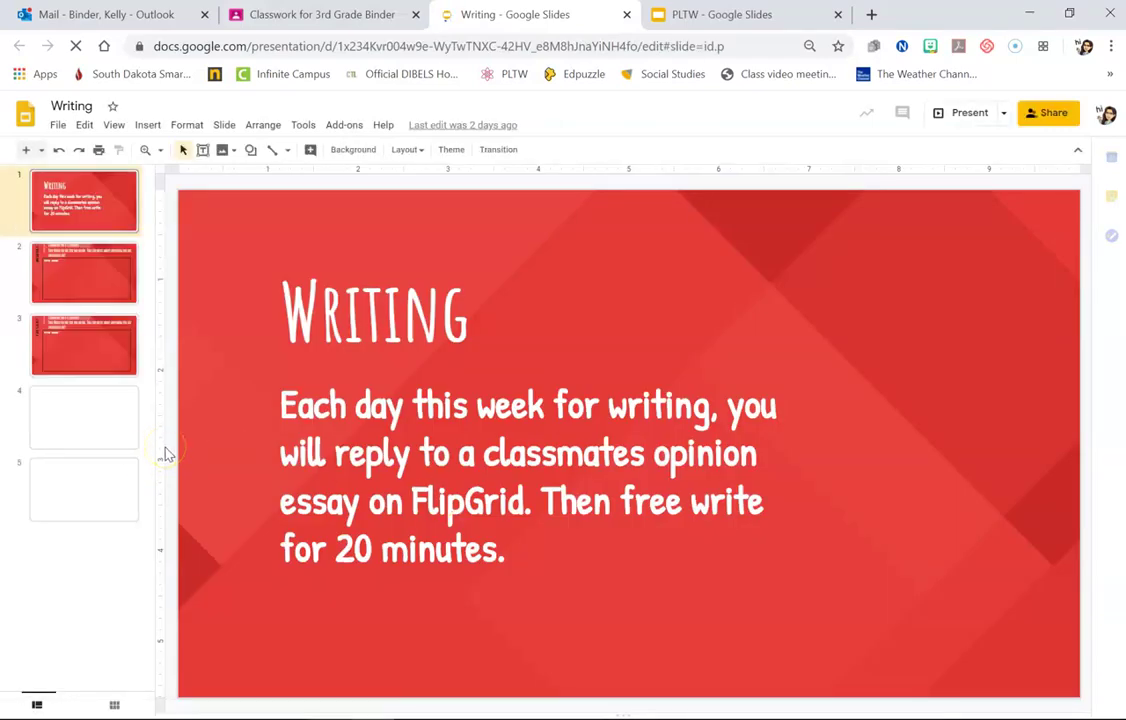
View the Writing deck's Monday, Tuesday and Wednesday slides, then return to Classroom
{"action": "key", "text": "Down"}
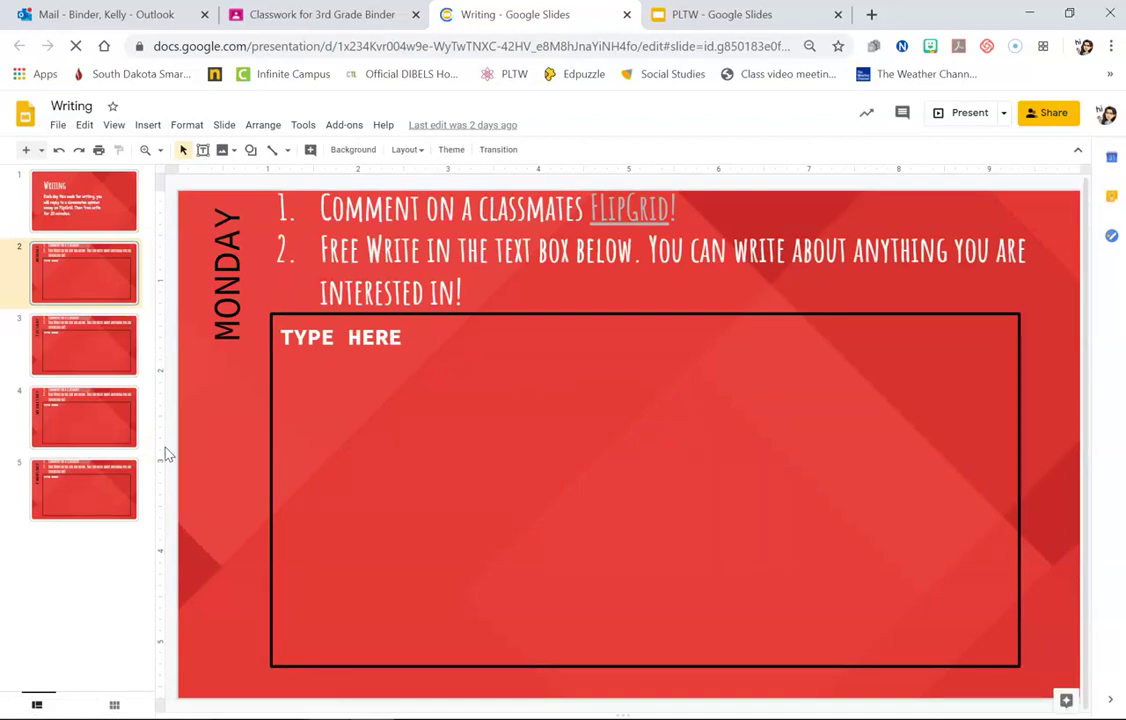
{"action": "key", "text": "Down"}
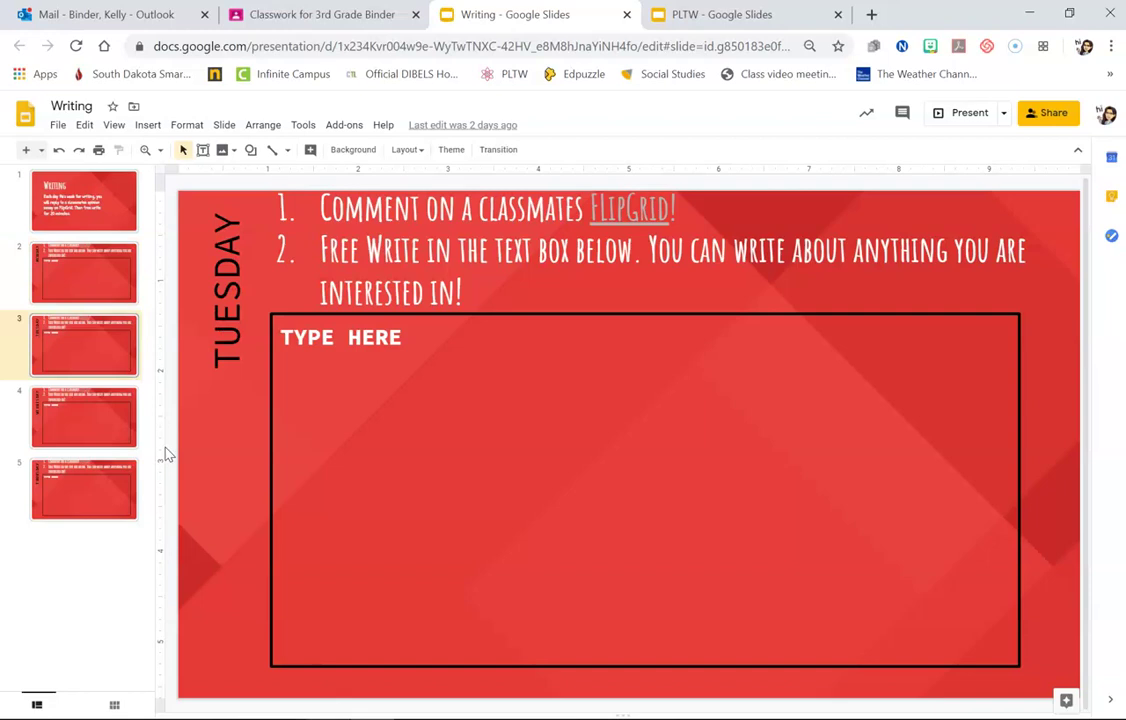
{"action": "key", "text": "Down"}
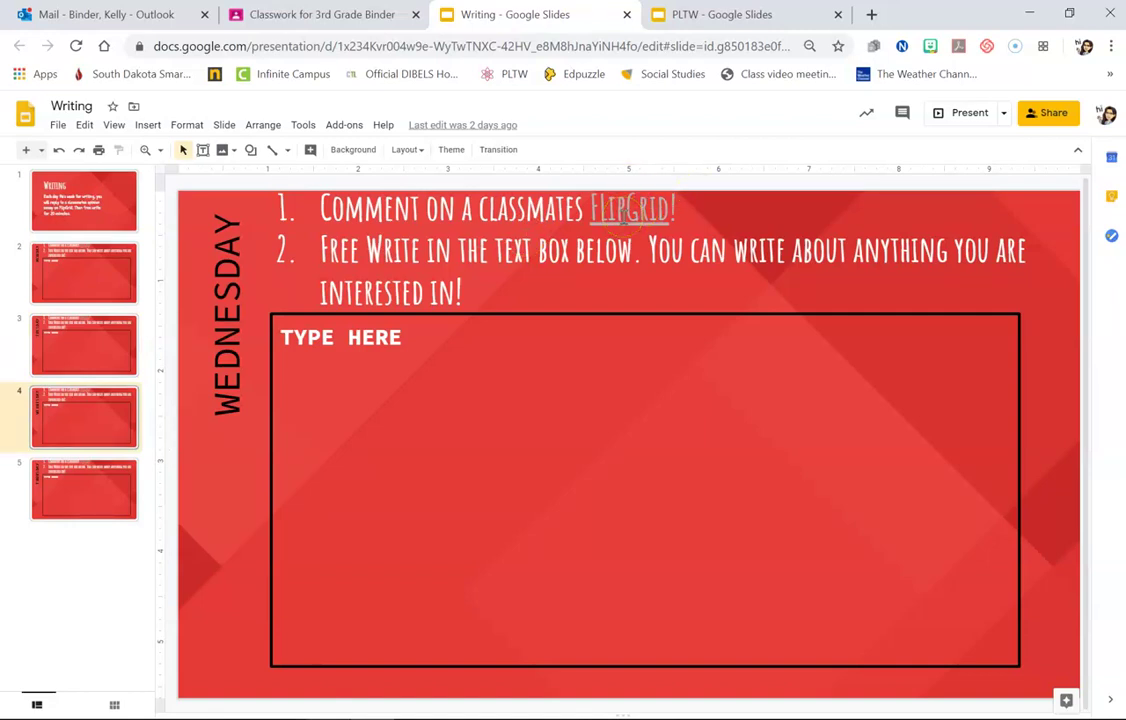
{"action": "left_click", "coordinate": [470, 382]}
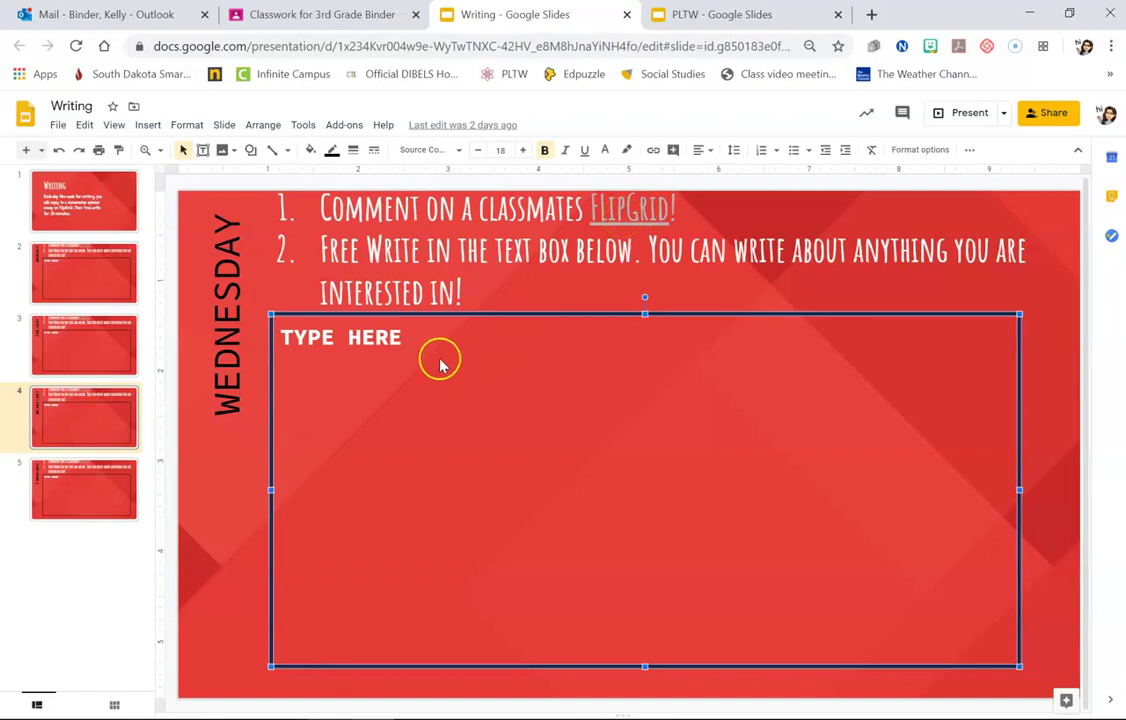
{"action": "left_click", "coordinate": [240, 176]}
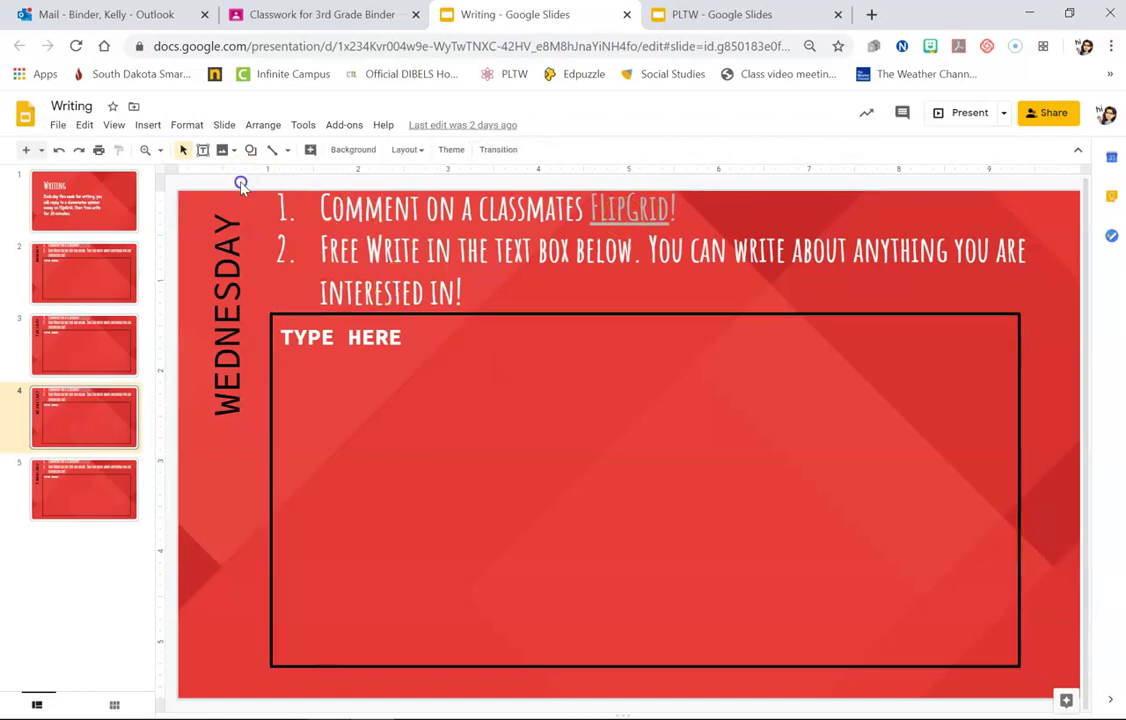
{"action": "left_click", "coordinate": [300, 12]}
Expand Reading and Grammar and advance its deck to the Wednesday Flocabulary slide
{"action": "left_click", "coordinate": [417, 370]}
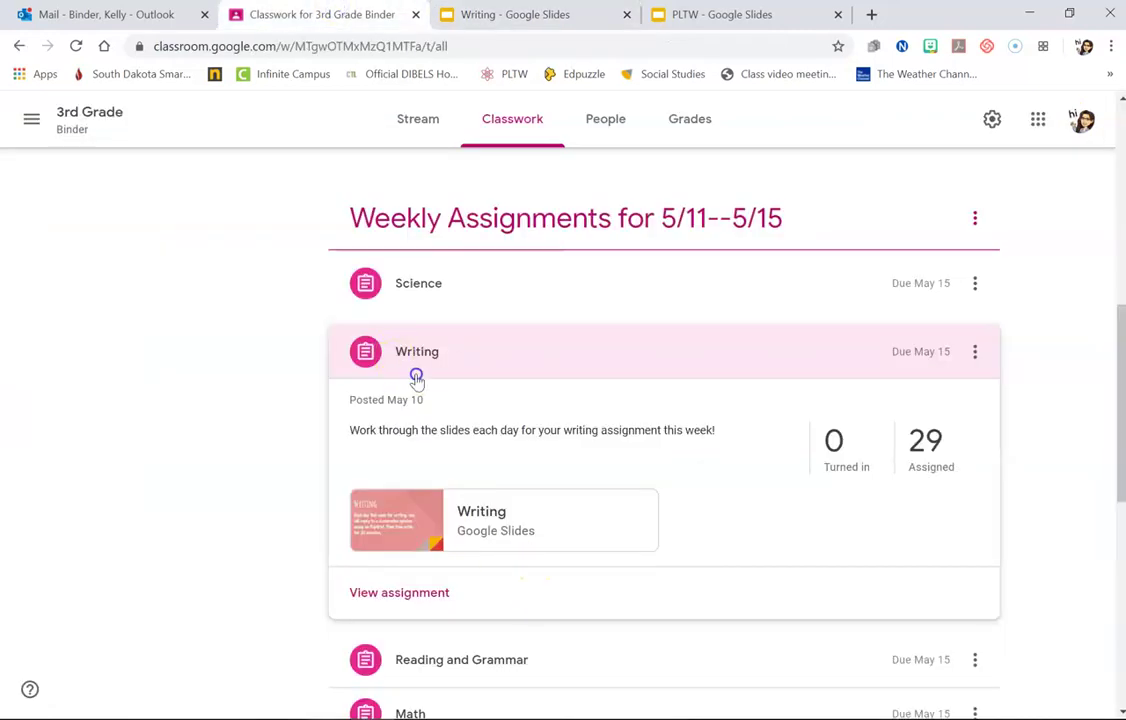
{"action": "left_click", "coordinate": [450, 380]}
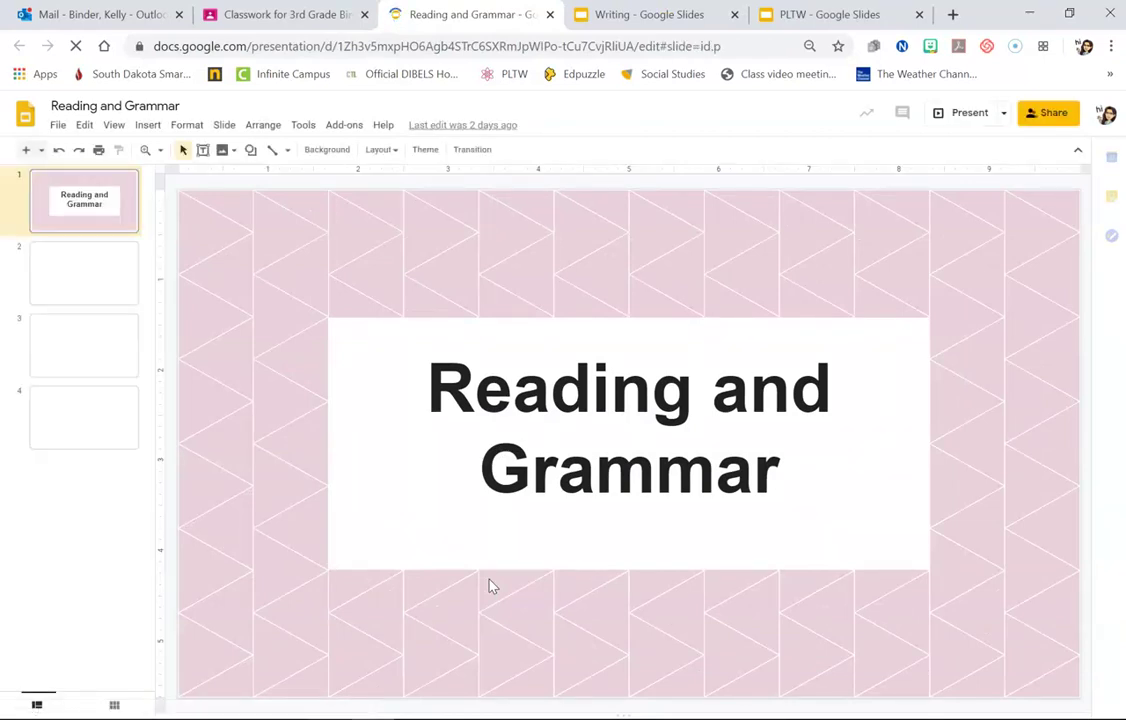
{"action": "key", "text": "Down"}
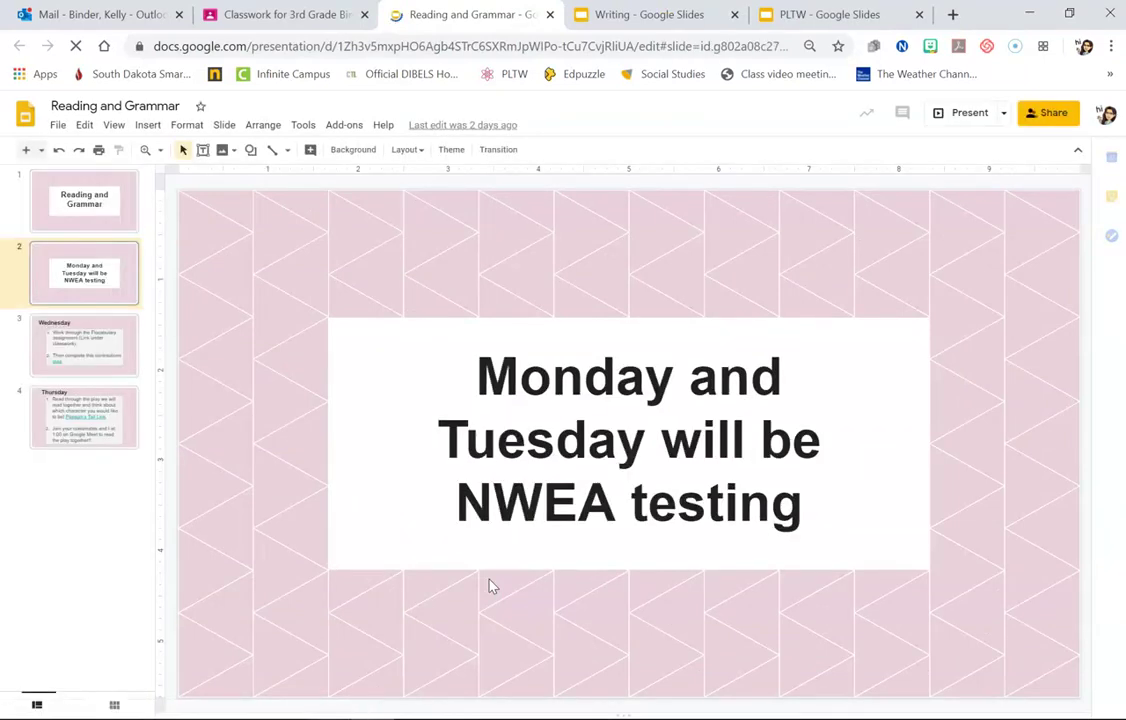
{"action": "key", "text": "Down"}
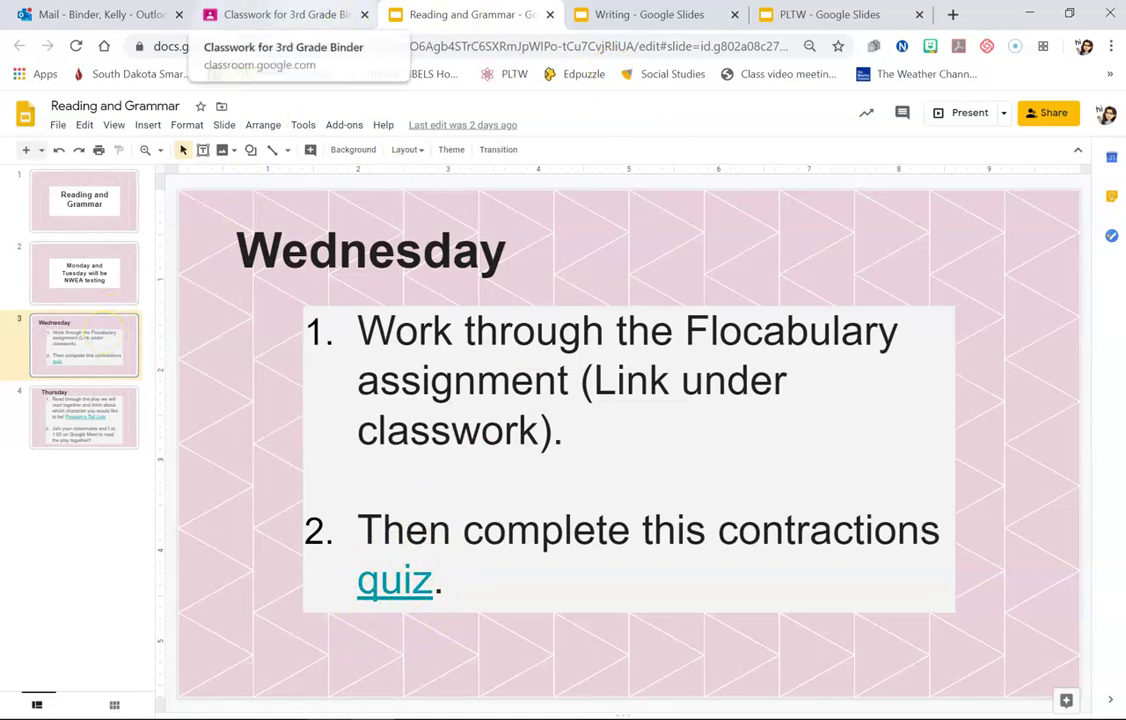
Expand Wednesday: Flocabulary to check its link and turn-ins, then collapse it
{"action": "left_click", "coordinate": [280, 15]}
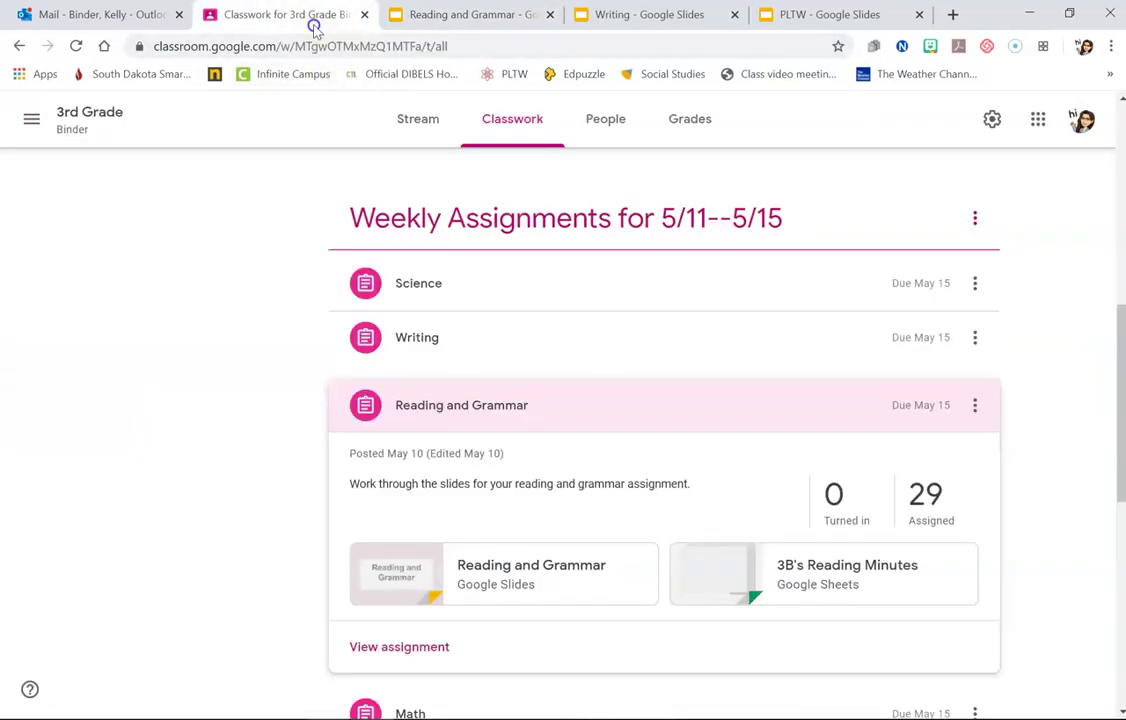
{"action": "left_click", "coordinate": [487, 408]}
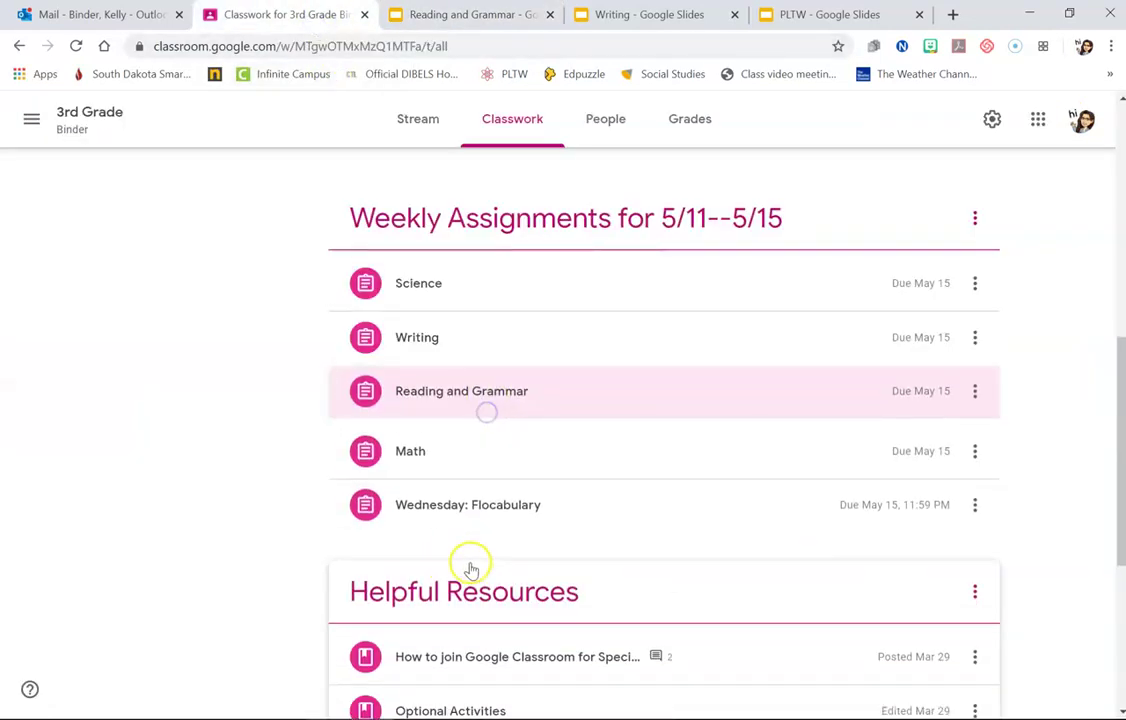
{"action": "left_click", "coordinate": [450, 503]}
{"action": "scroll", "coordinate": [640, 610], "scroll_direction": "down", "scroll_amount": 3}
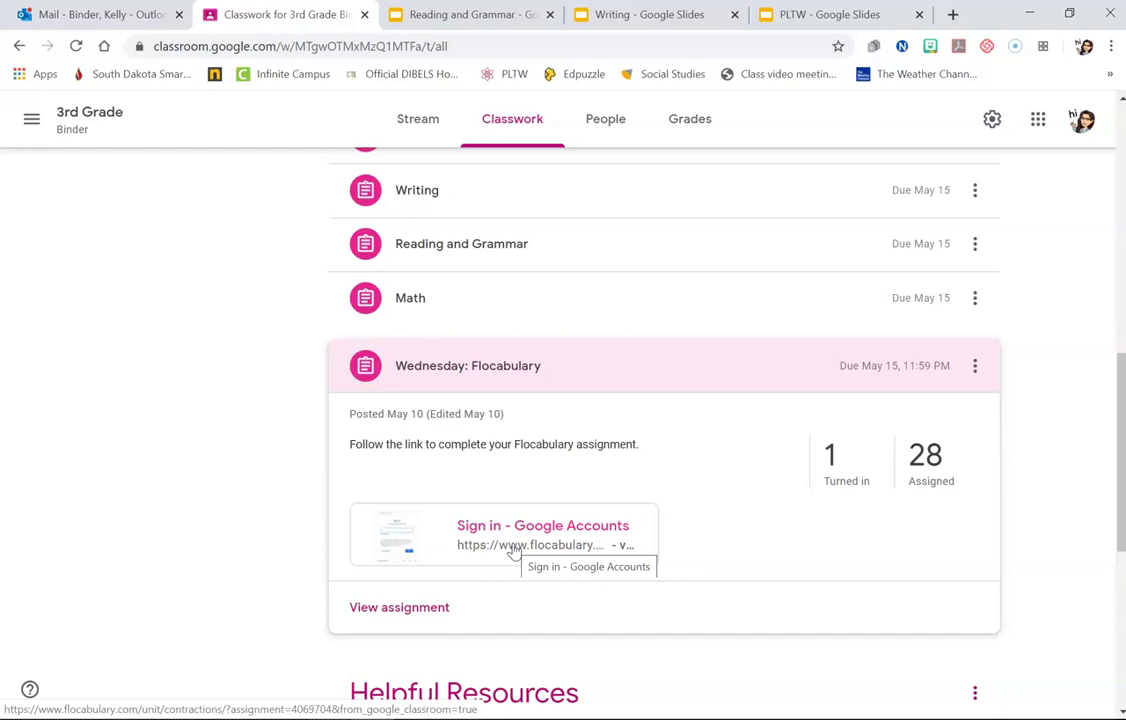
{"action": "left_click", "coordinate": [417, 368]}
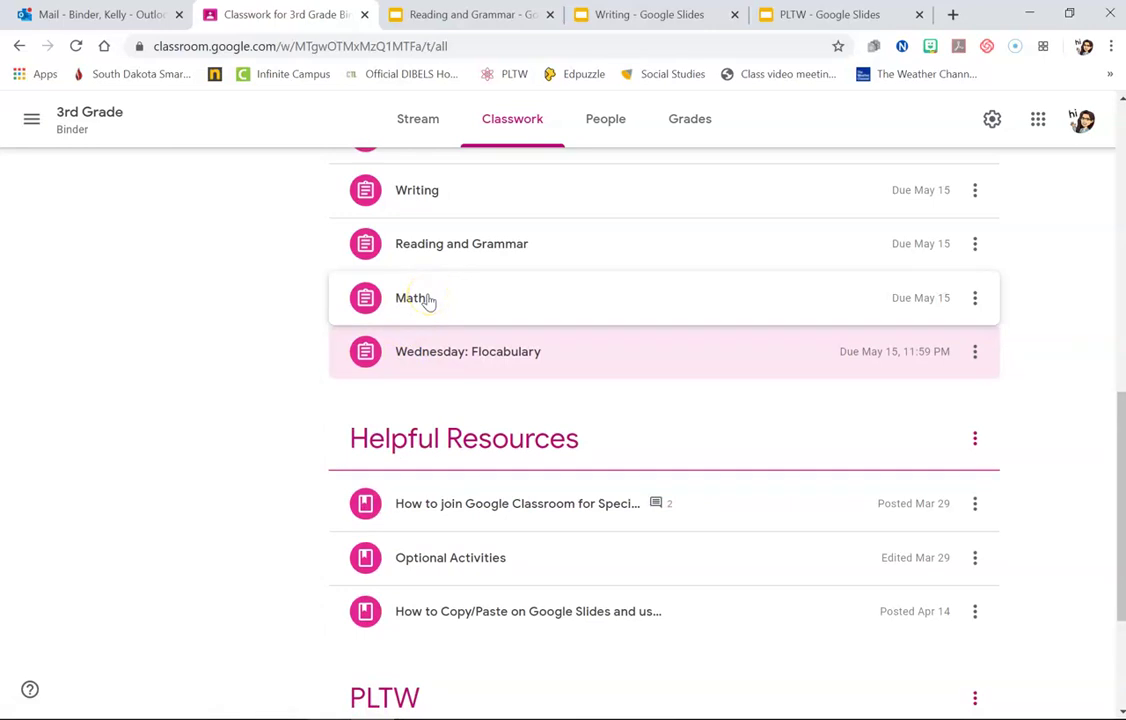
{"action": "scroll", "coordinate": [309, 418], "scroll_direction": "up", "scroll_amount": 2}
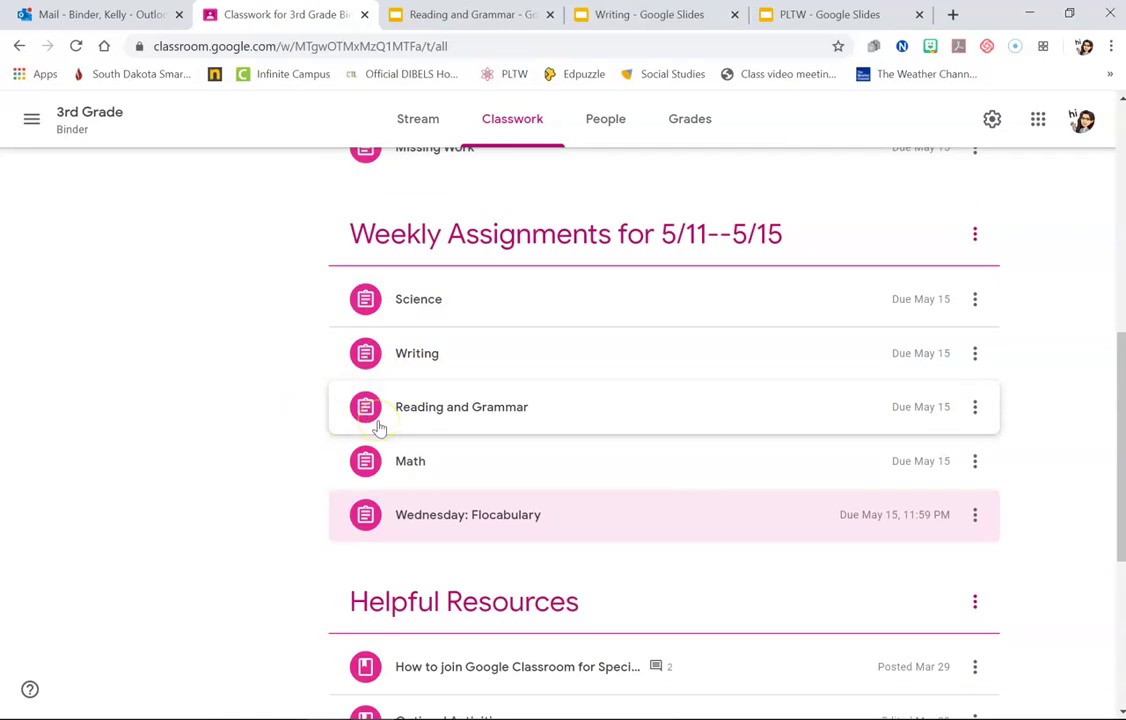
{"action": "scroll", "coordinate": [378, 428], "scroll_direction": "up", "scroll_amount": 1}
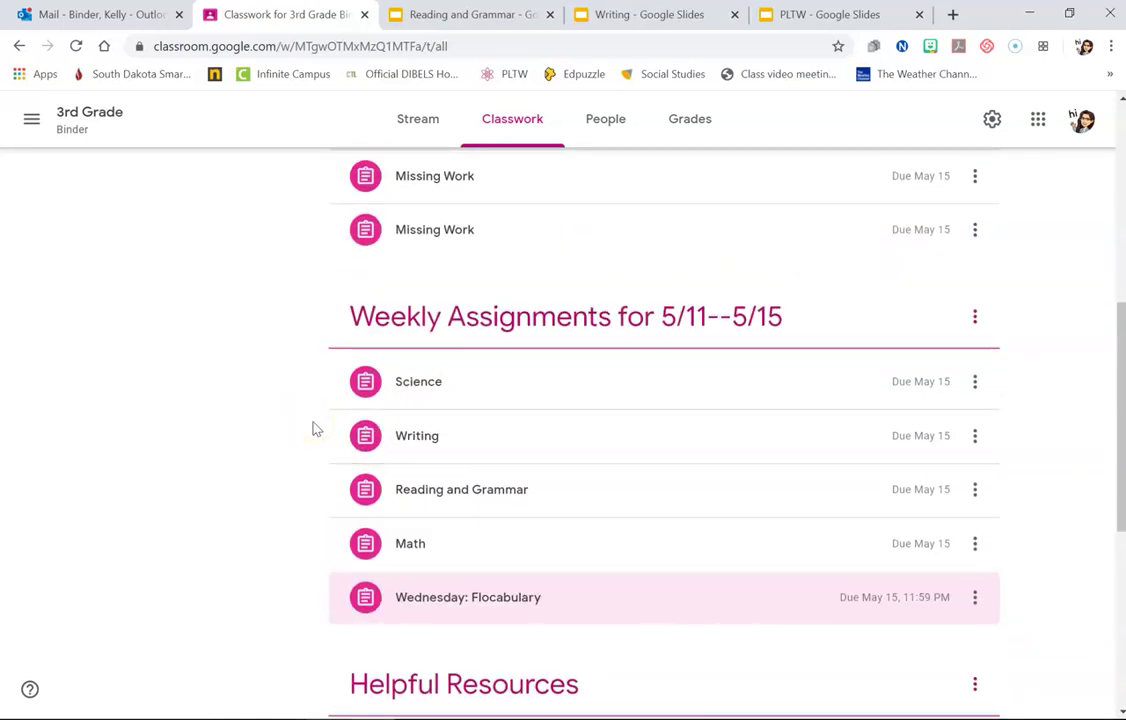
{"action": "scroll", "coordinate": [313, 428], "scroll_direction": "up", "scroll_amount": 3}
{"action": "scroll", "coordinate": [680, 448], "scroll_direction": "up", "scroll_amount": 1}
{"action": "scroll", "coordinate": [600, 450], "scroll_direction": "up", "scroll_amount": 1}
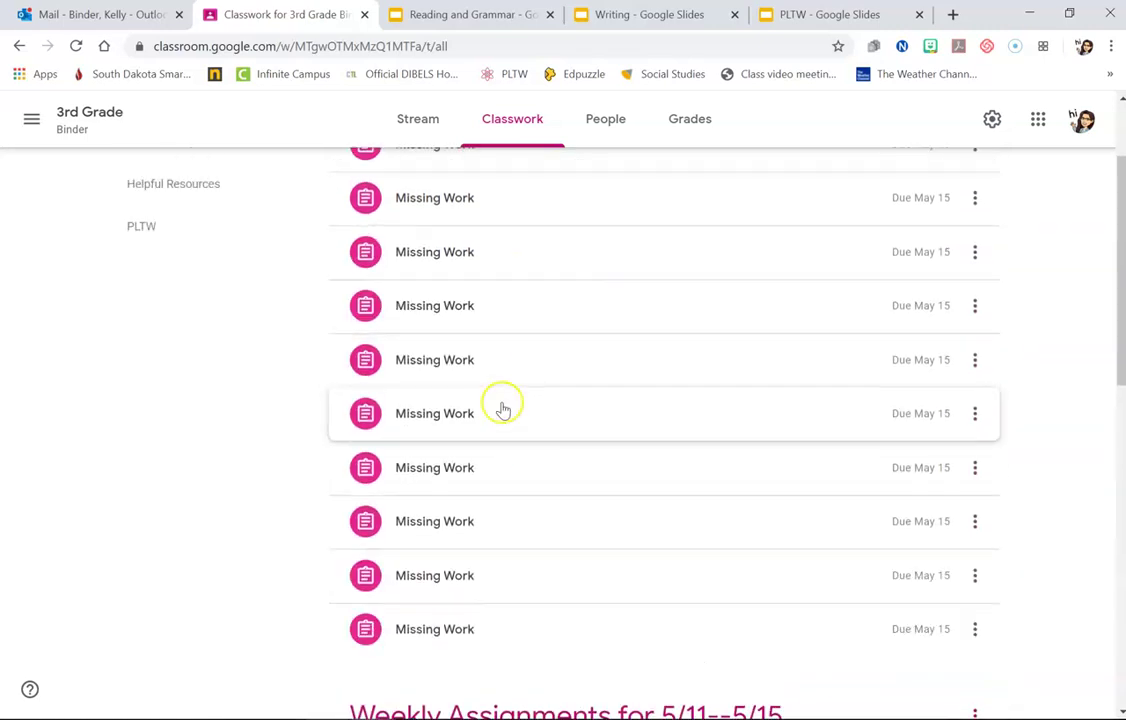
{"action": "scroll", "coordinate": [503, 407], "scroll_direction": "up", "scroll_amount": 3}
{"action": "scroll", "coordinate": [522, 333], "scroll_direction": "up", "scroll_amount": 1}
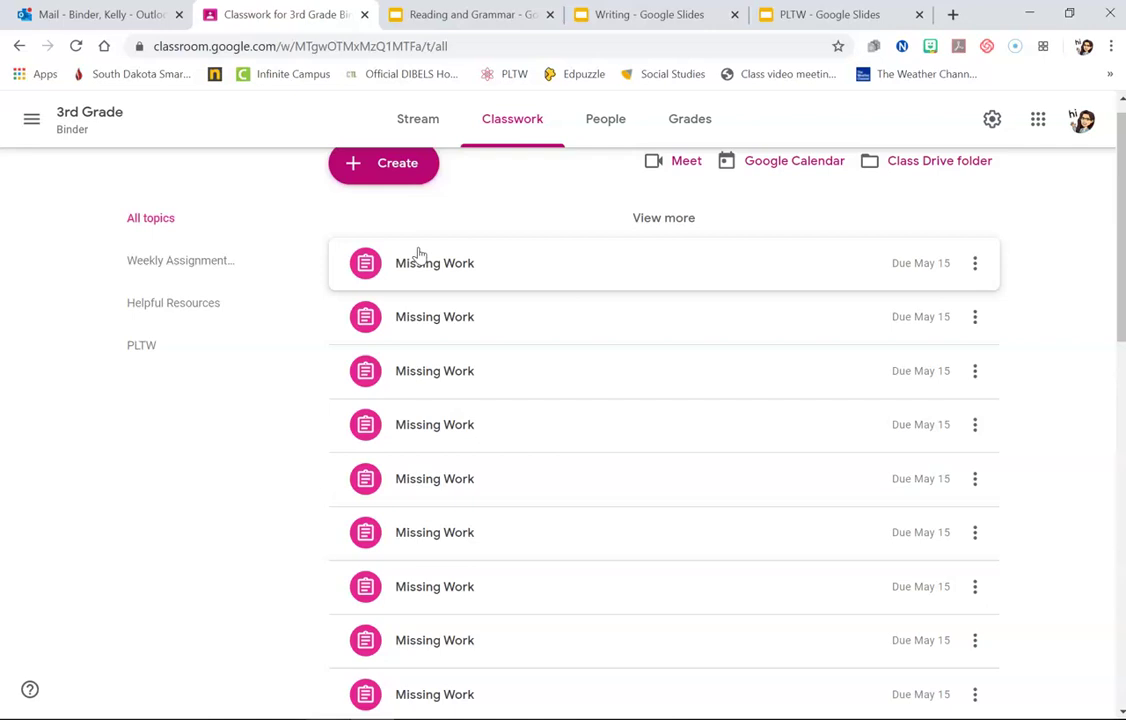
On the class Stream, show the Saved announcements drafts
{"action": "left_click", "coordinate": [416, 118]}
{"action": "left_click", "coordinate": [442, 490]}
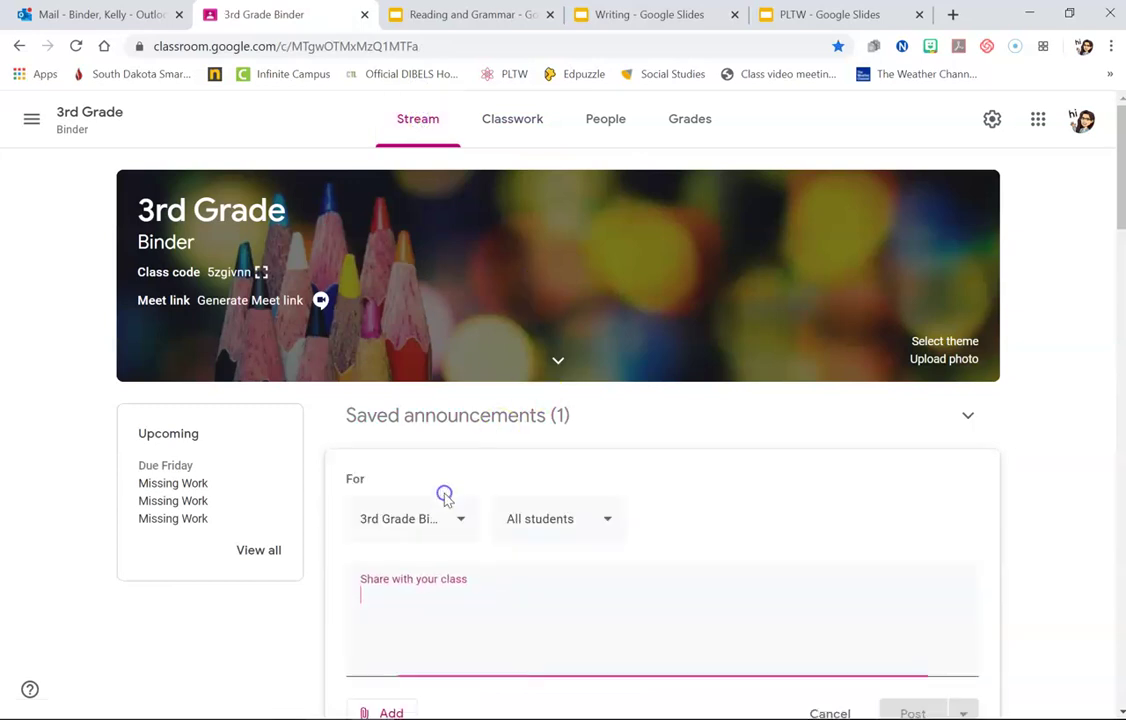
{"action": "scroll", "coordinate": [700, 540], "scroll_direction": "down", "scroll_amount": 2}
{"action": "left_click", "coordinate": [829, 589]}
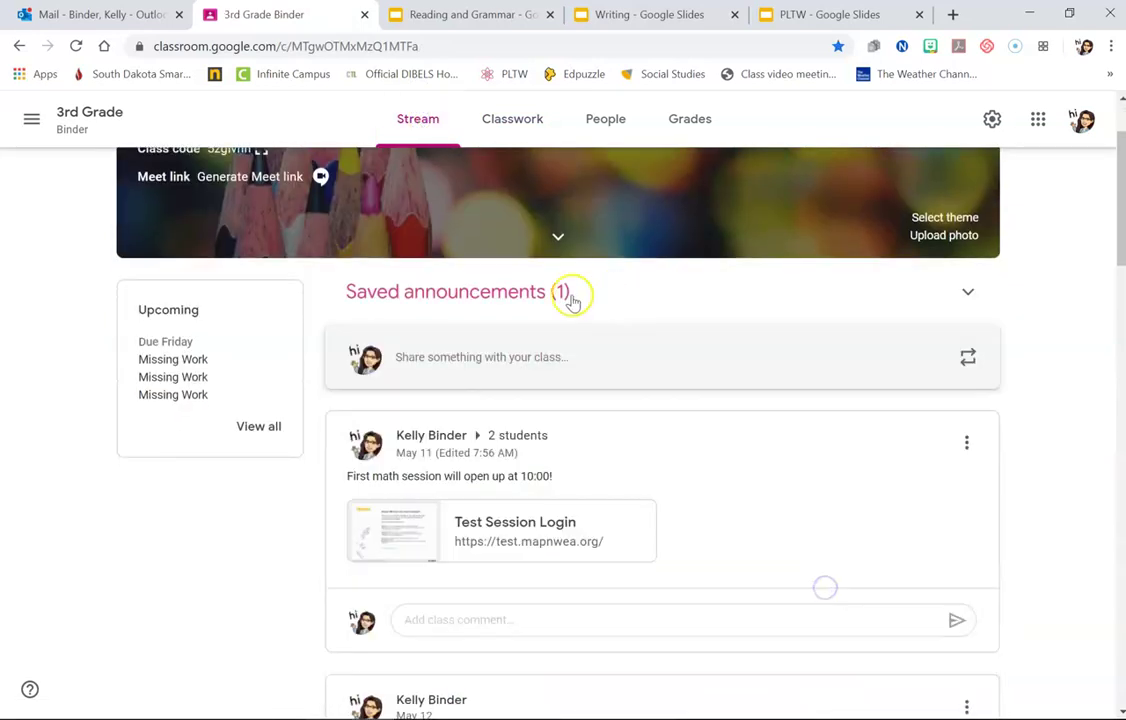
{"action": "left_click", "coordinate": [570, 293]}
Open the Wednesday announcement draft and preview its Wednesday math.png image
{"action": "left_click", "coordinate": [566, 366]}
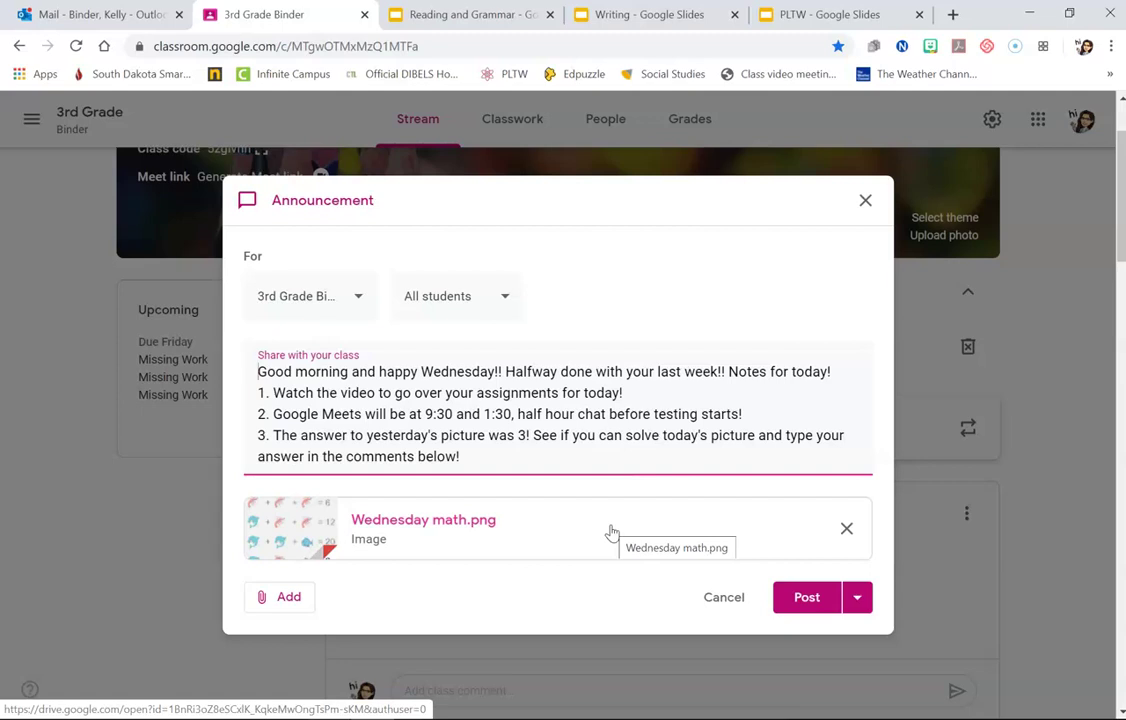
{"action": "left_click", "coordinate": [481, 485]}
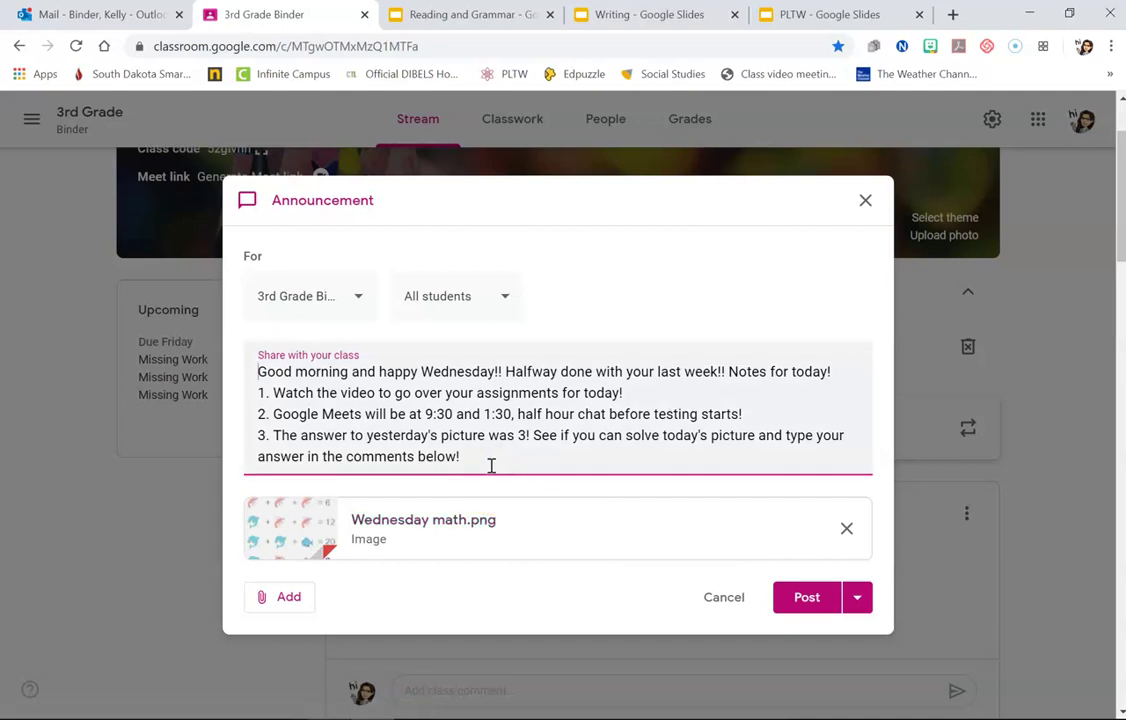
{"action": "left_click", "coordinate": [487, 465]}
{"action": "left_click", "coordinate": [323, 523]}
{"action": "mouse_move", "coordinate": [621, 560]}
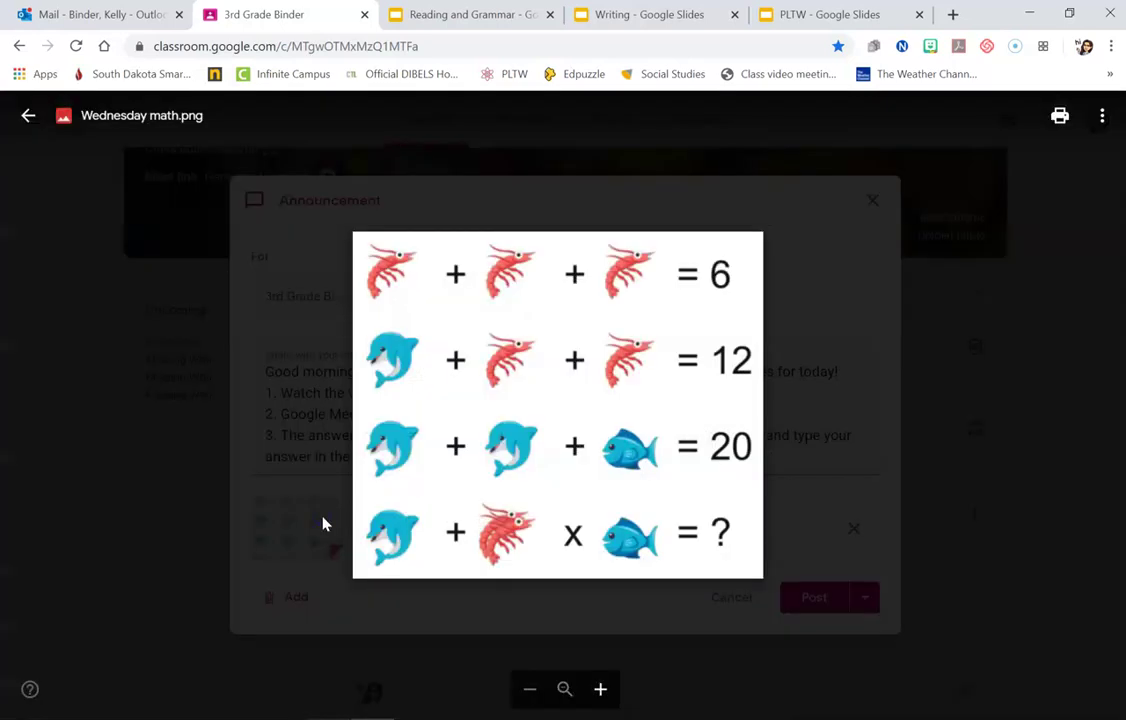
{"action": "left_click", "coordinate": [698, 566]}
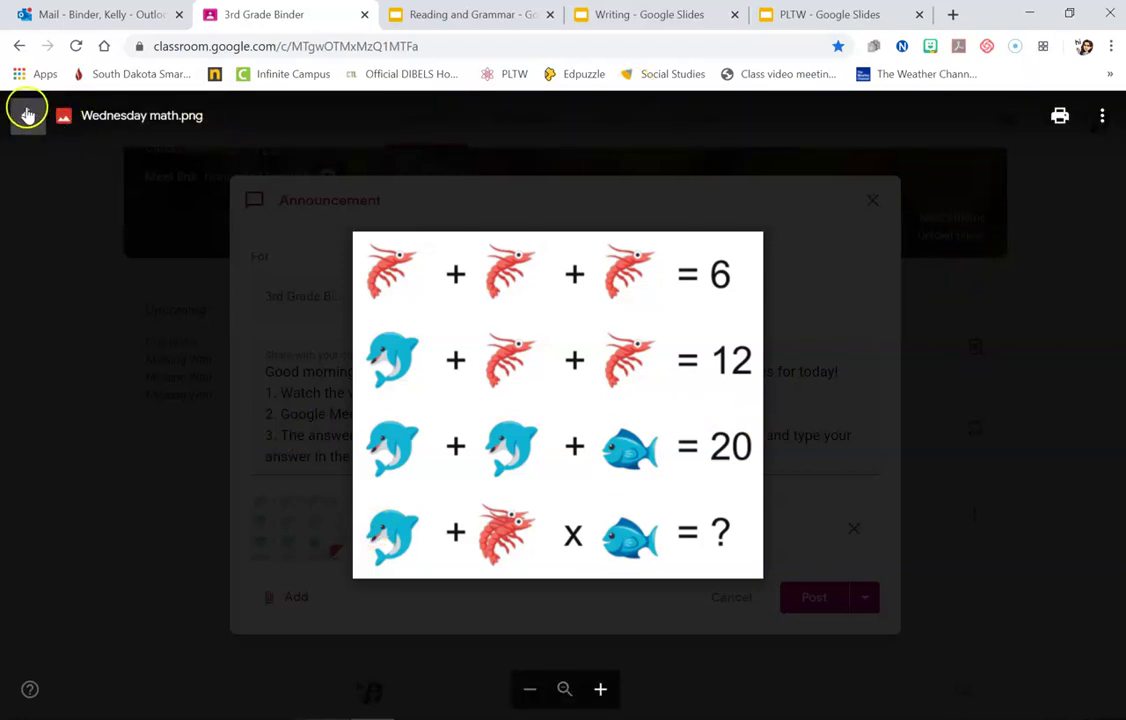
Close the image preview and save the Wednesday announcement as a draft
{"action": "left_click", "coordinate": [28, 114]}
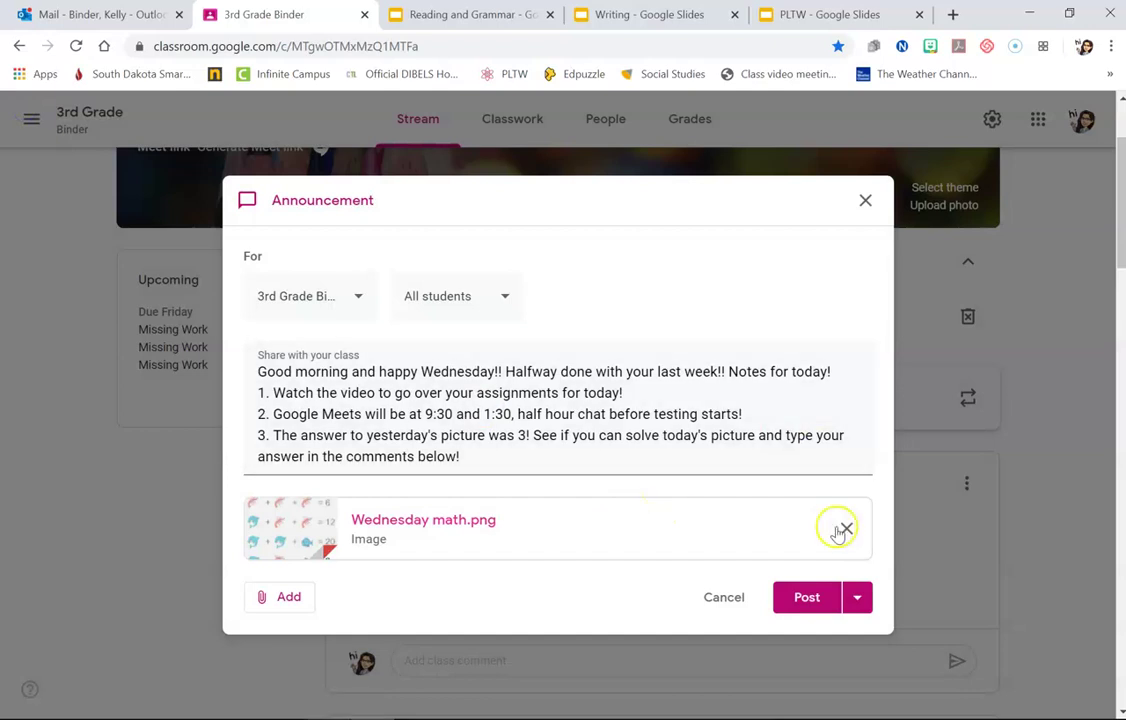
{"action": "left_click", "coordinate": [857, 598]}
{"action": "left_click", "coordinate": [822, 668]}
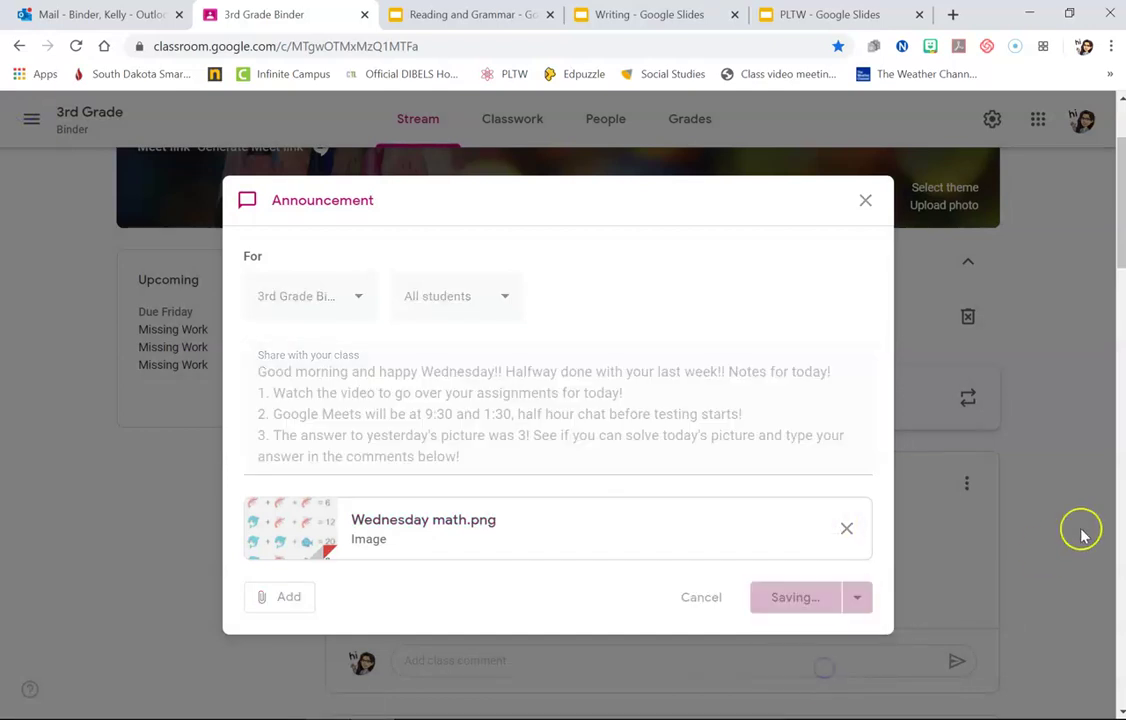